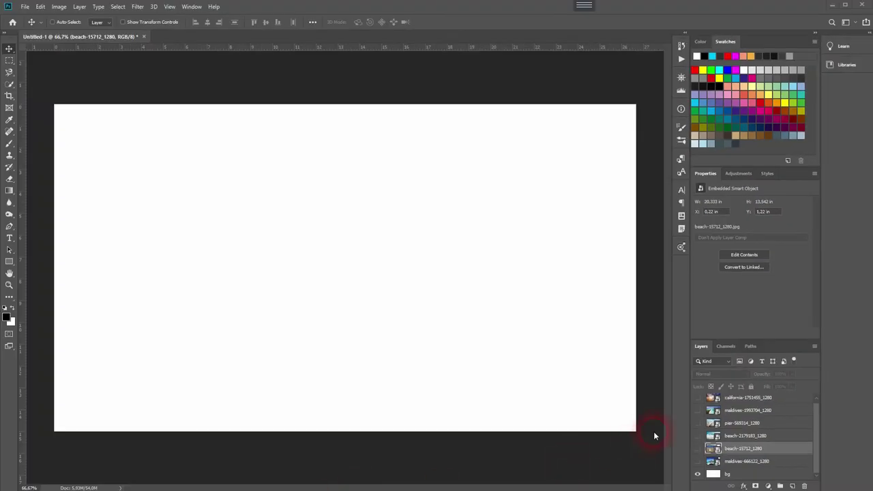
Select the bg layer and preview the sunset beach and Maldives photos, leaving them hidden.
click(746, 474)
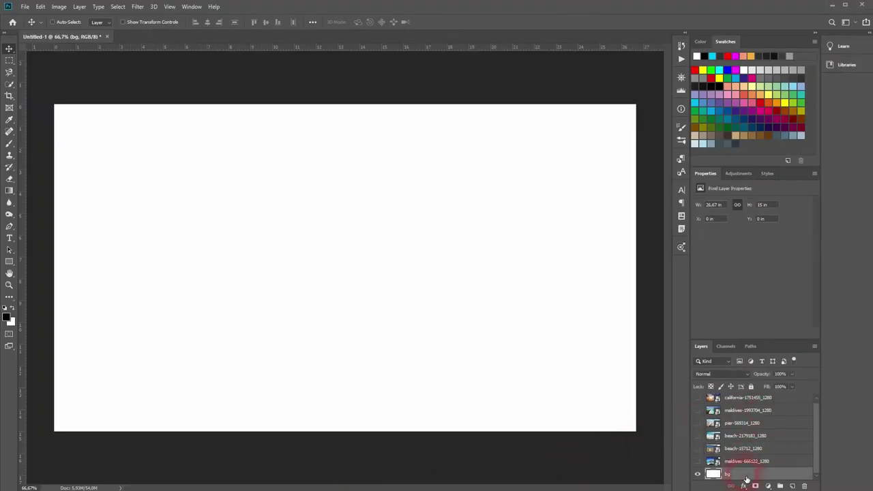
click(699, 410)
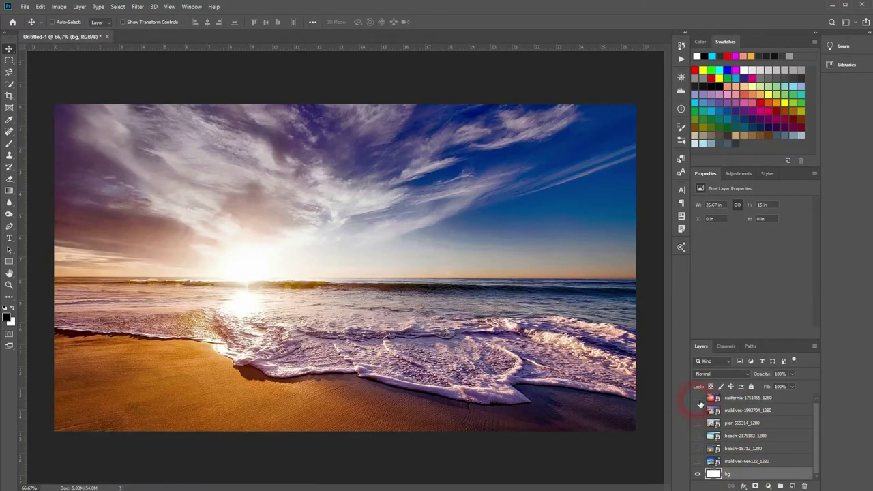
click(699, 410)
click(699, 422)
click(698, 423)
click(698, 423)
click(698, 423)
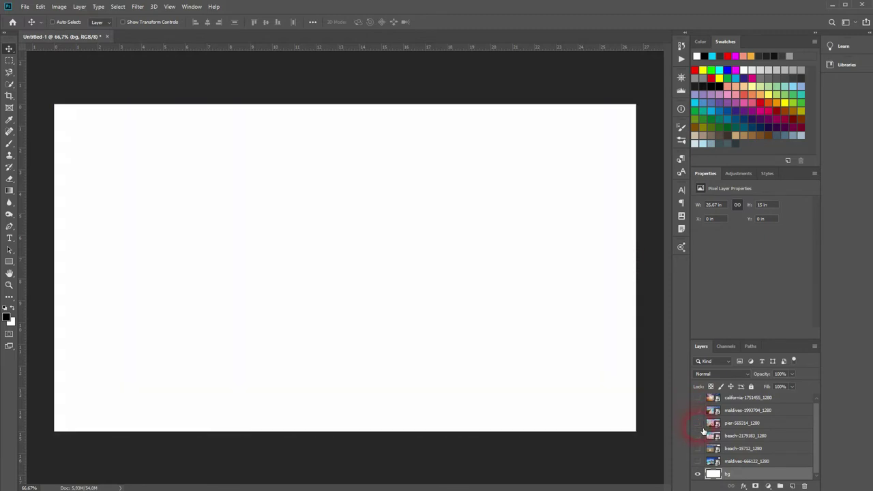
click(698, 462)
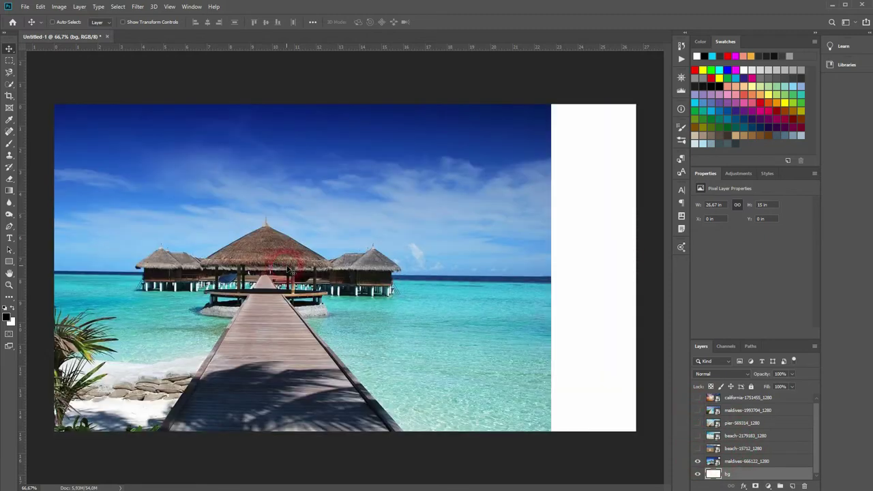
click(698, 461)
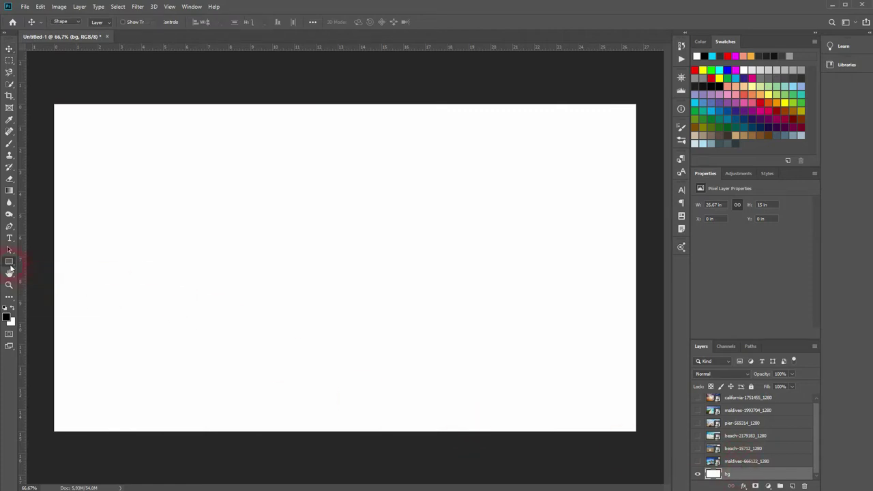
Draw a black-filled rectangle shape layer, 182 × 920 px, near the canvas's left edge.
right_click(9, 263)
click(47, 264)
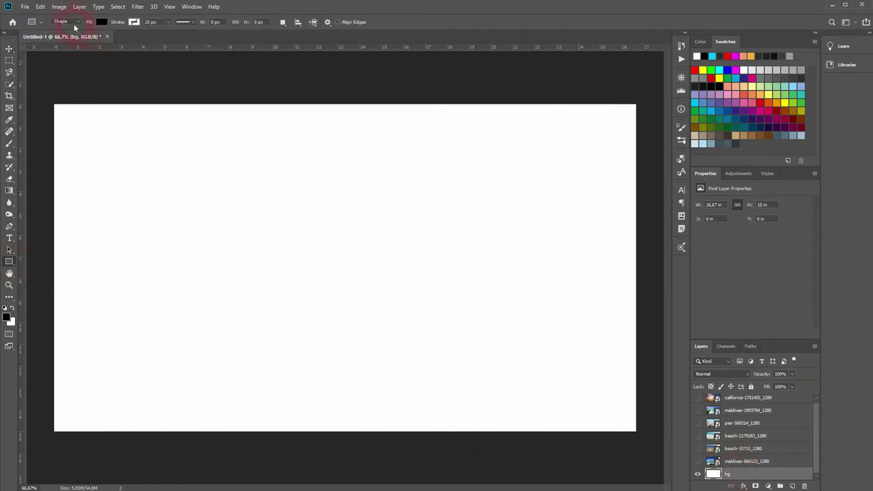
click(68, 22)
click(85, 30)
click(100, 22)
click(101, 24)
drag(92, 135, 150, 416)
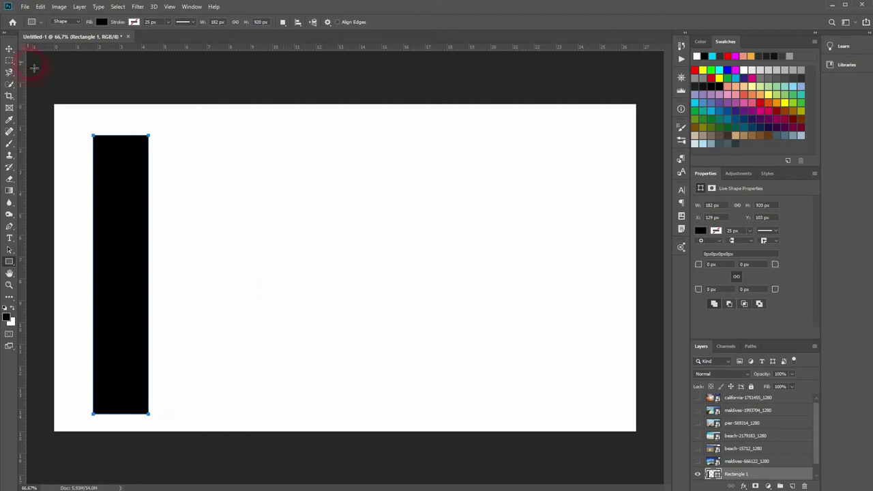
click(12, 48)
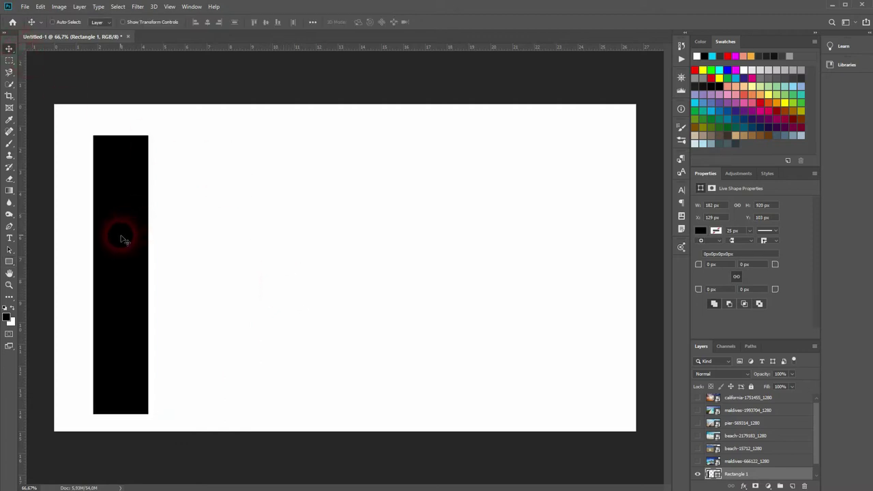
Alt-drag copies of the bar rightward to form six evenly spaced black bars.
drag(121, 239, 496, 250)
alt+click(507, 255)
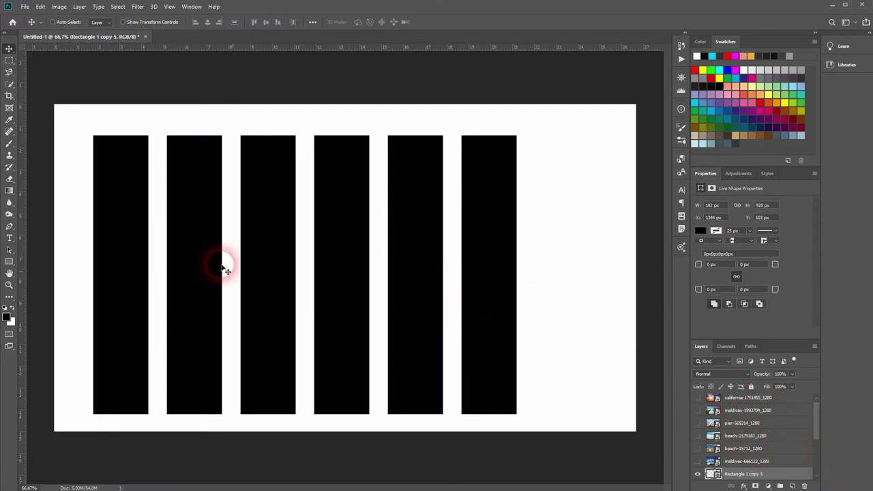
scroll(795, 448, down, 1)
scroll(794, 448, down, 5)
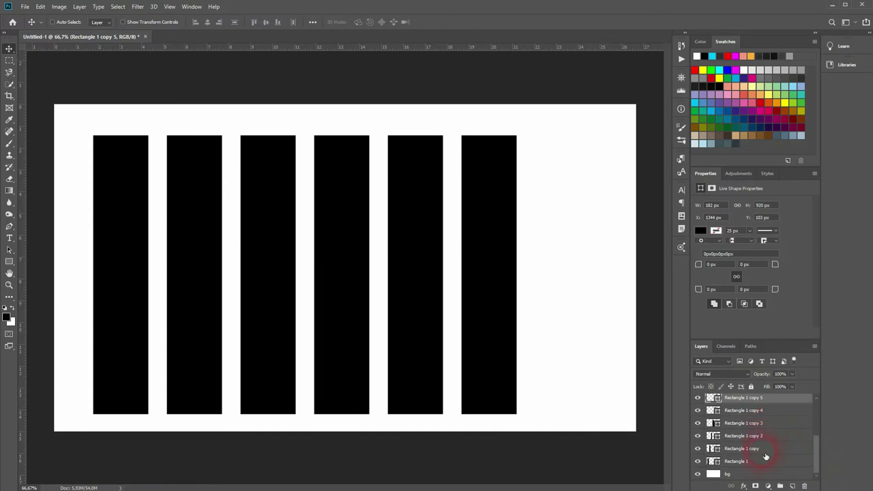
Widen all six rectangle layers together, then shift the row left to center it.
shift+click(766, 466)
key(ctrl+t)
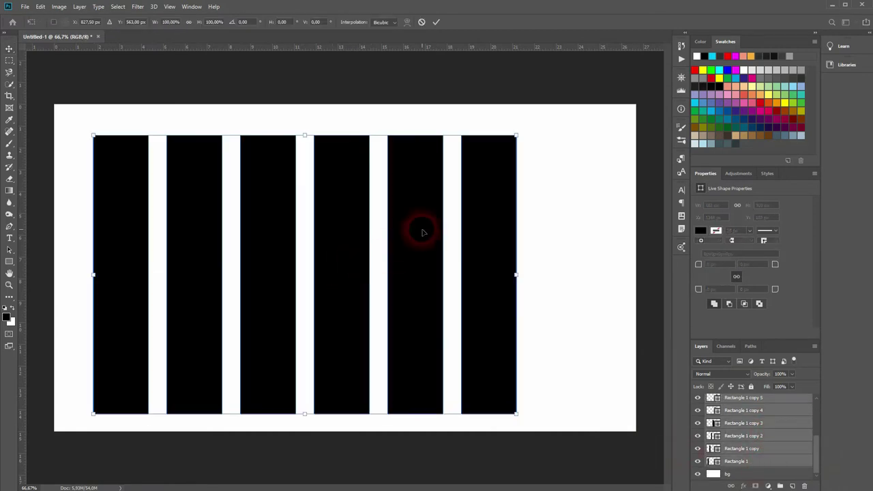
drag(513, 275, 616, 282)
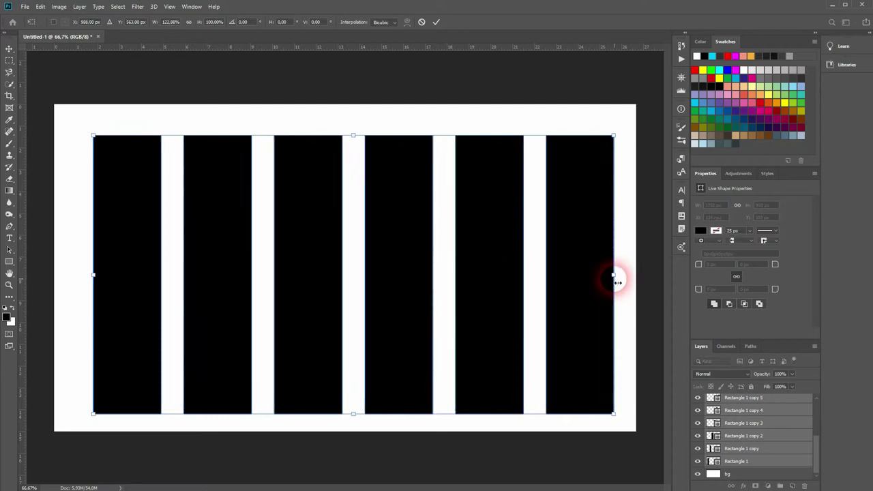
key(Return)
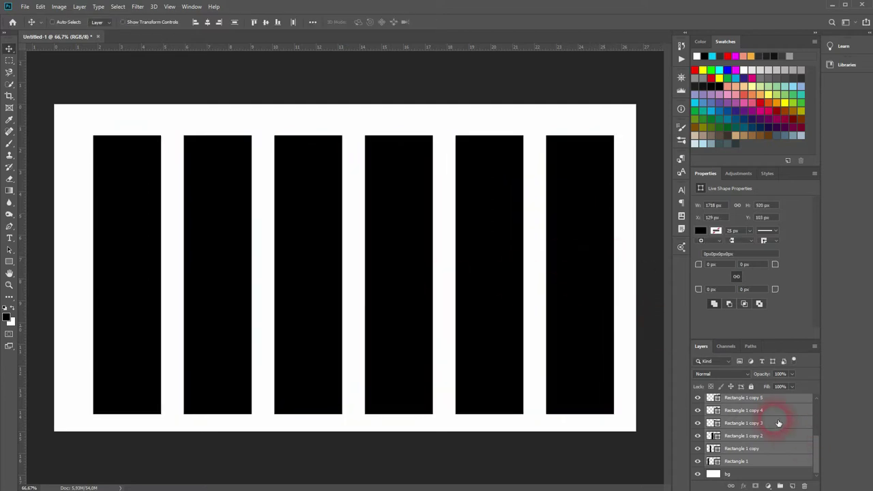
drag(111, 221, 93, 224)
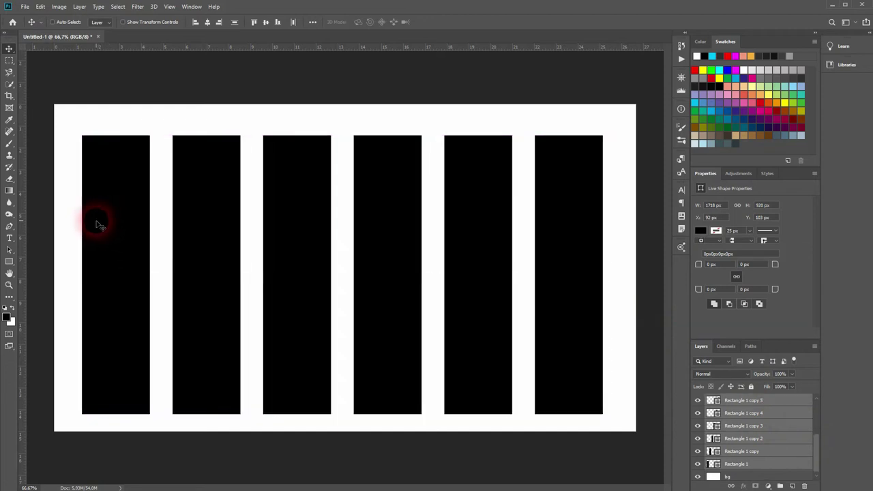
Skew Rectangle 1 so its top edge slopes down on the left.
click(775, 468)
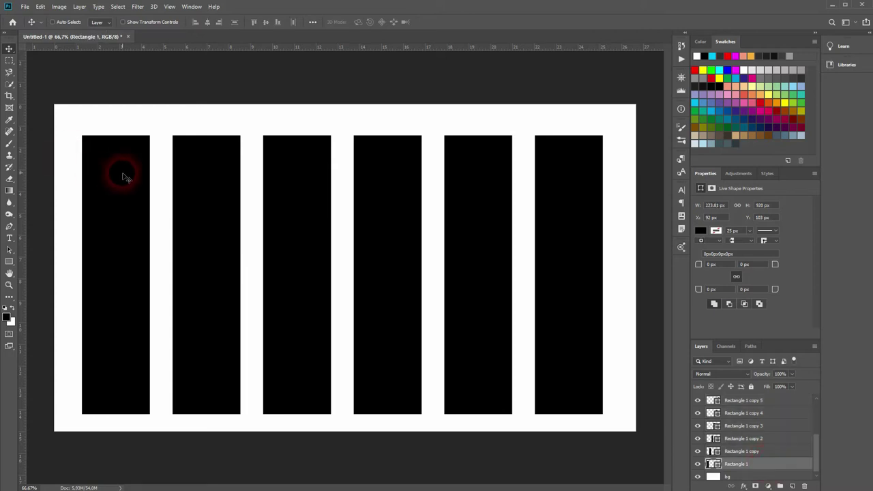
key(ctrl+t)
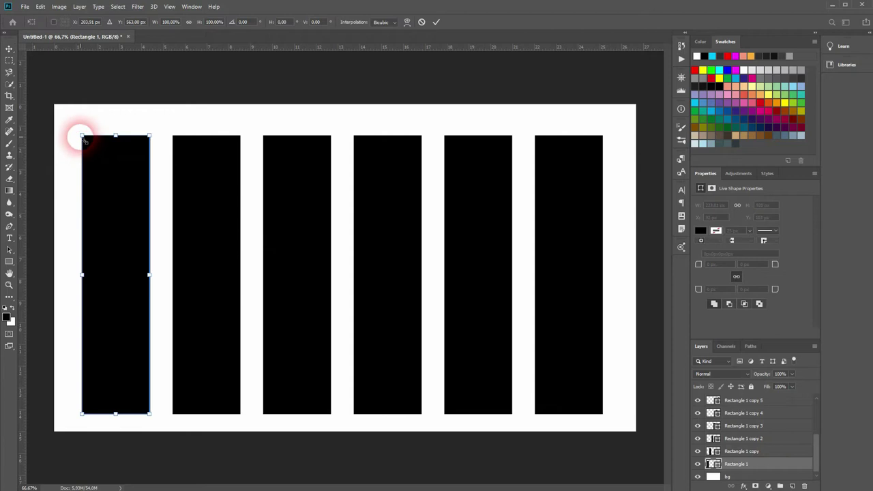
drag(83, 137, 82, 154)
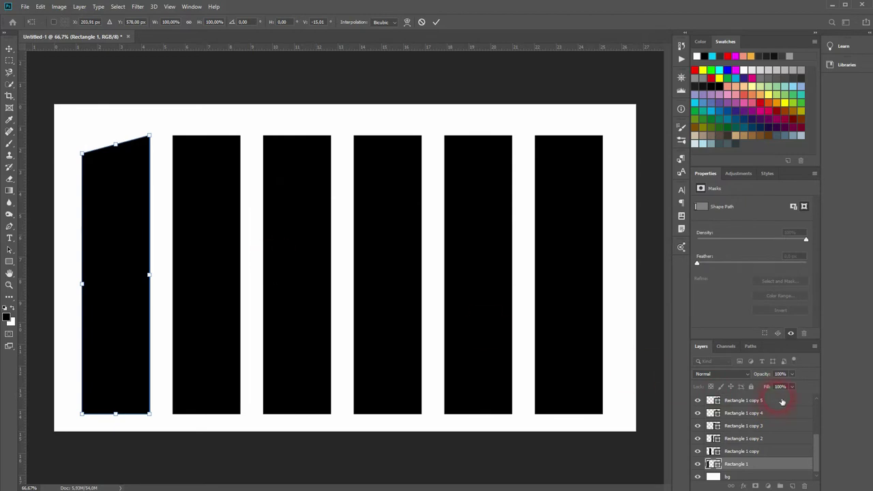
key(Return)
Raise Rectangle 1 copy slightly and skew its bottom edge.
click(756, 454)
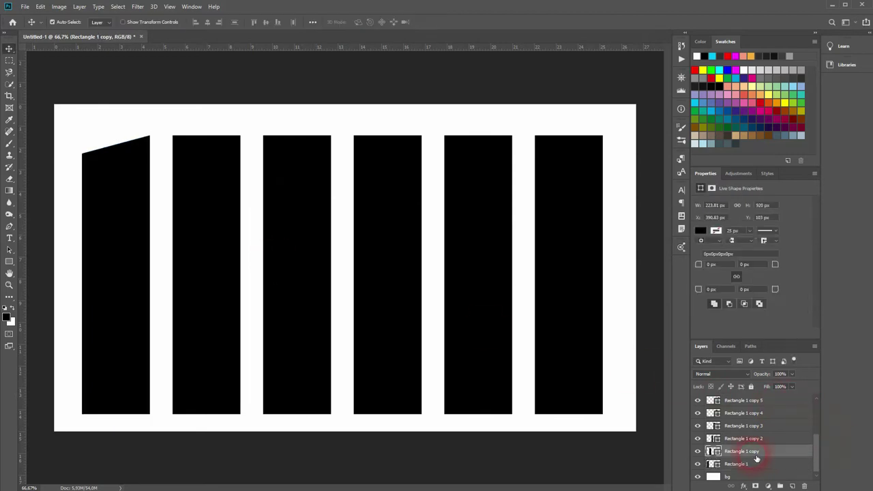
key(ctrl+t)
drag(209, 244, 209, 237)
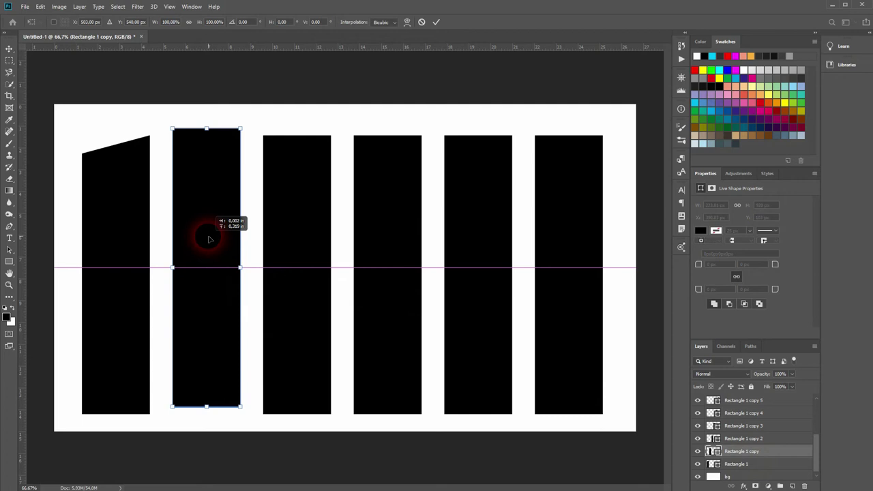
drag(240, 407, 240, 416)
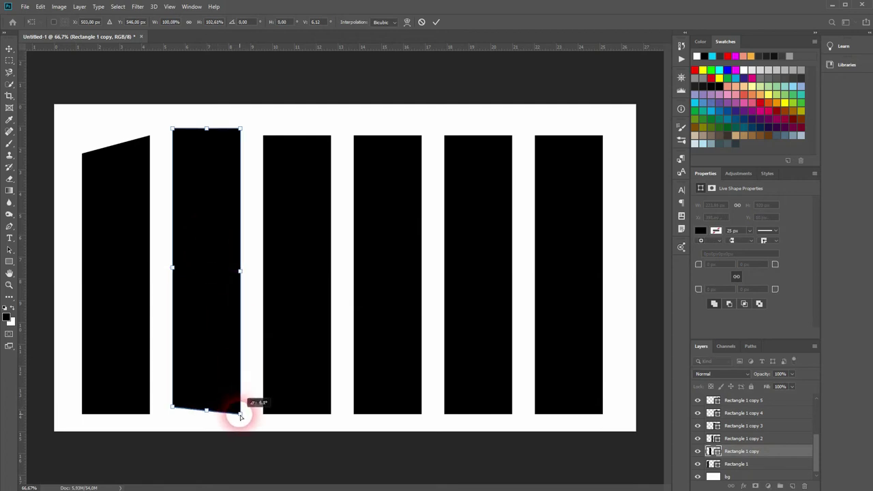
key(Return)
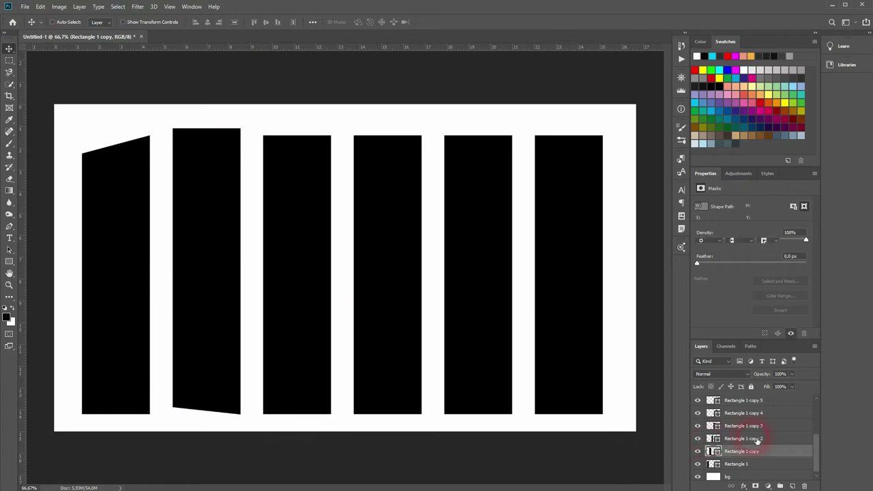
Skew Rectangle 1 copy 2's top edge down on the right and slant its bottom edge.
click(743, 438)
key(ctrl+t)
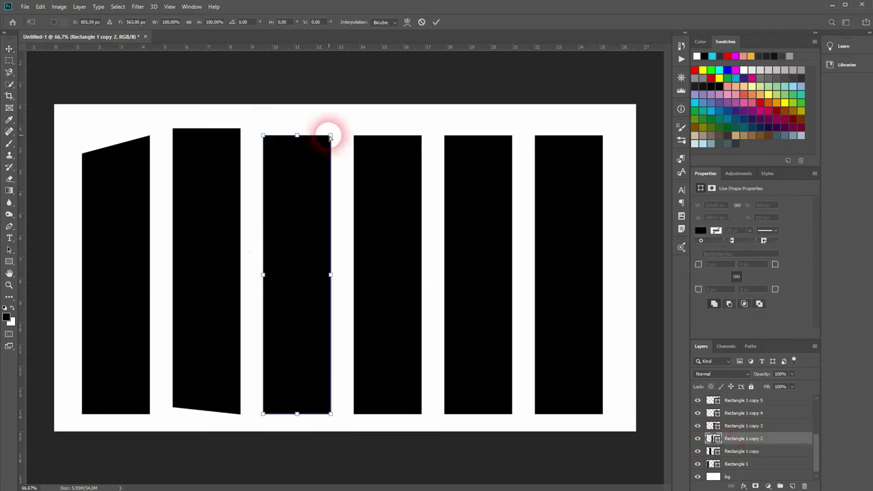
drag(333, 138, 331, 145)
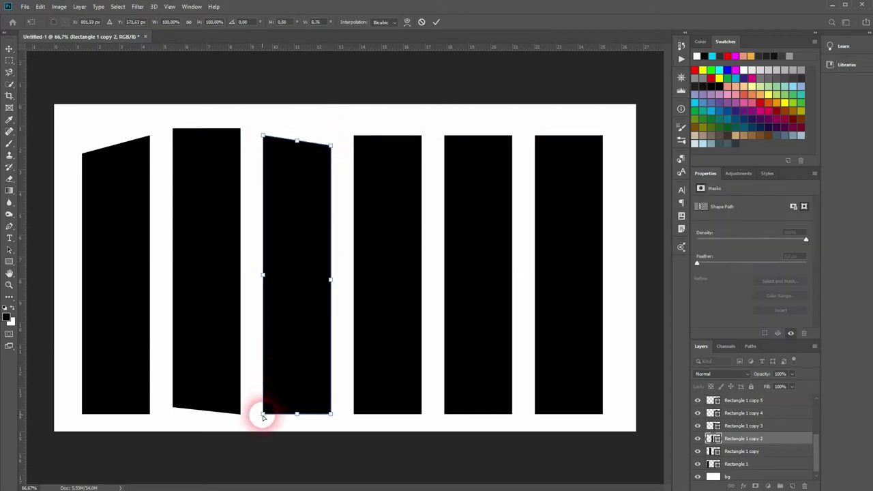
drag(262, 413, 263, 404)
key(Return)
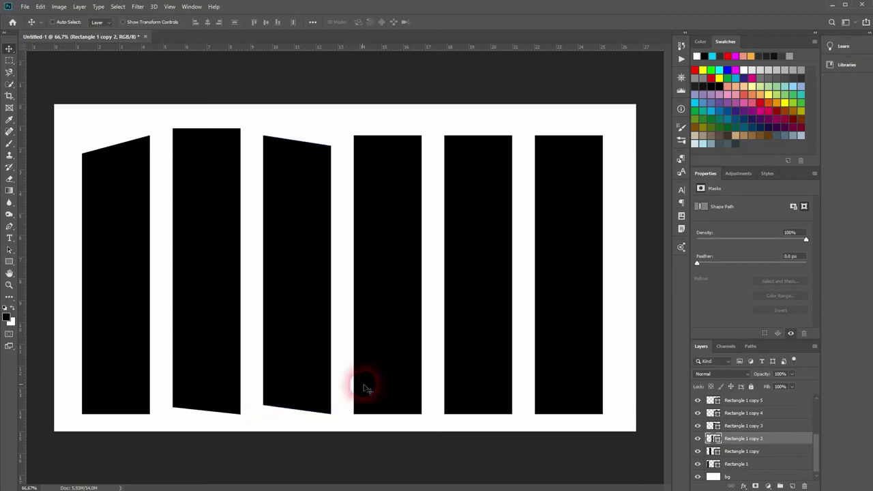
Lower Rectangle 1 copy 3 slightly and skew its top edge down on the left.
click(751, 427)
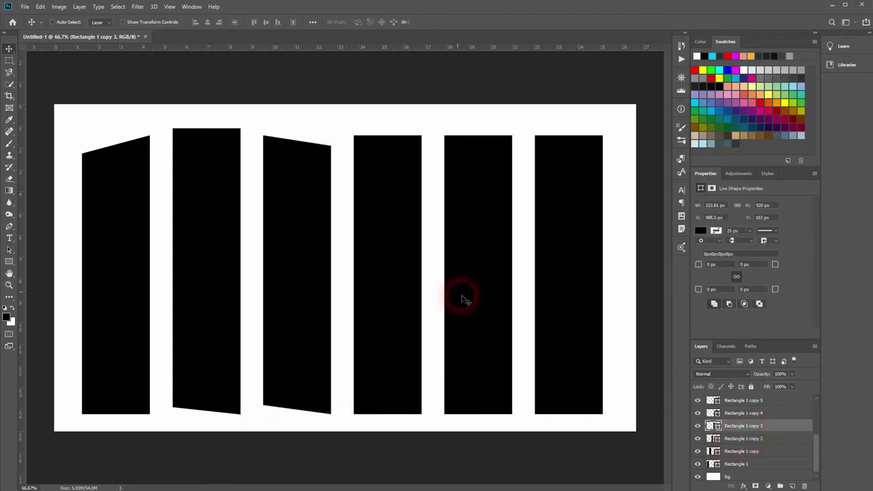
drag(365, 286, 367, 292)
key(ctrl+t)
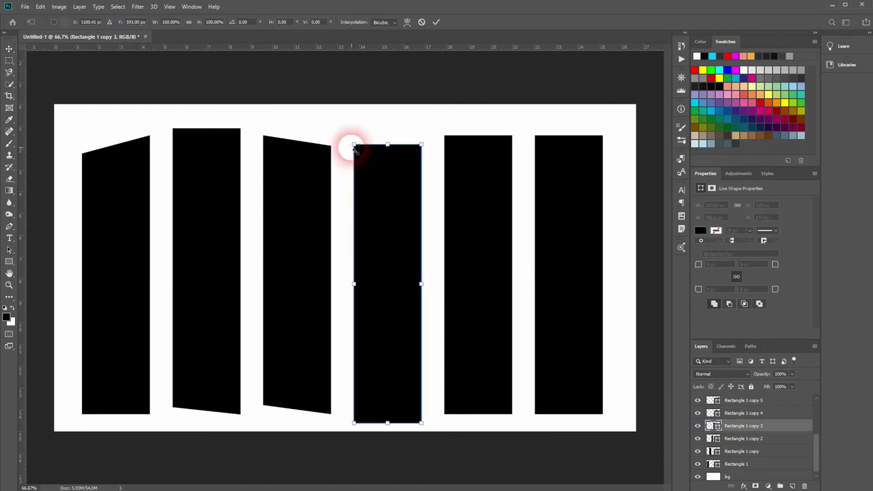
drag(353, 144, 353, 154)
double_click(409, 228)
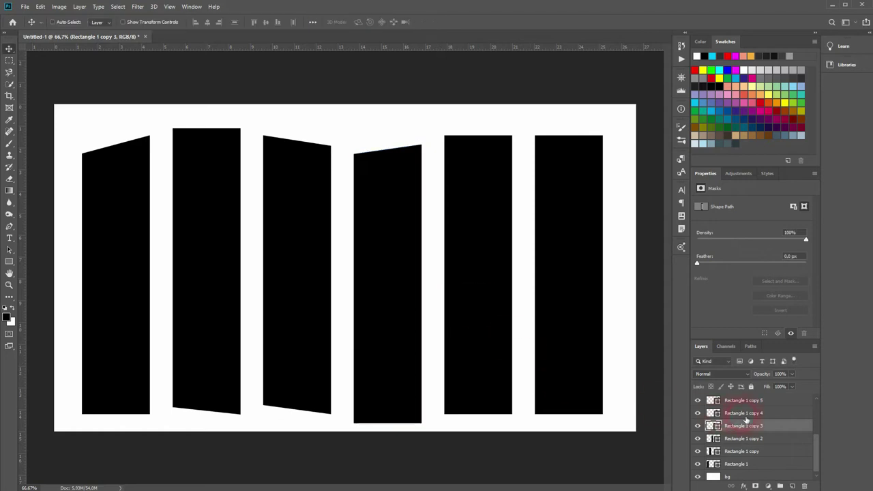
Nudge the fifth bar up, lowering its top-right and raising its bottom-left corners.
click(744, 414)
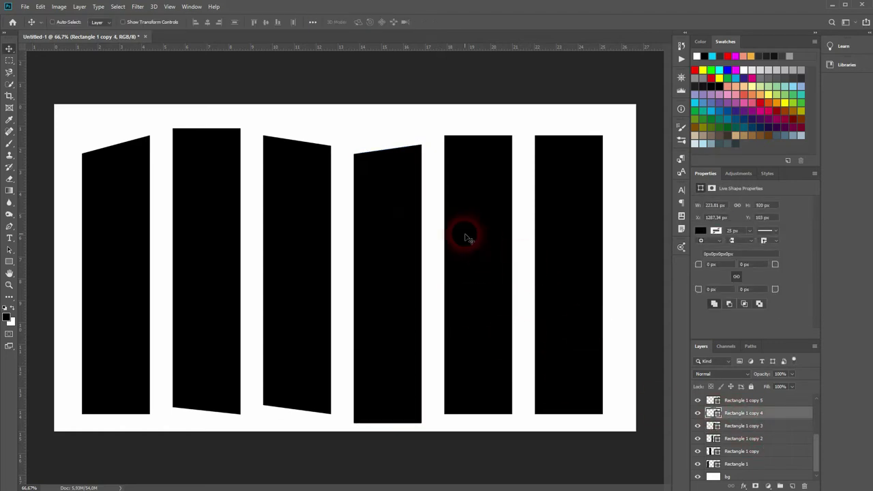
drag(466, 237, 466, 233)
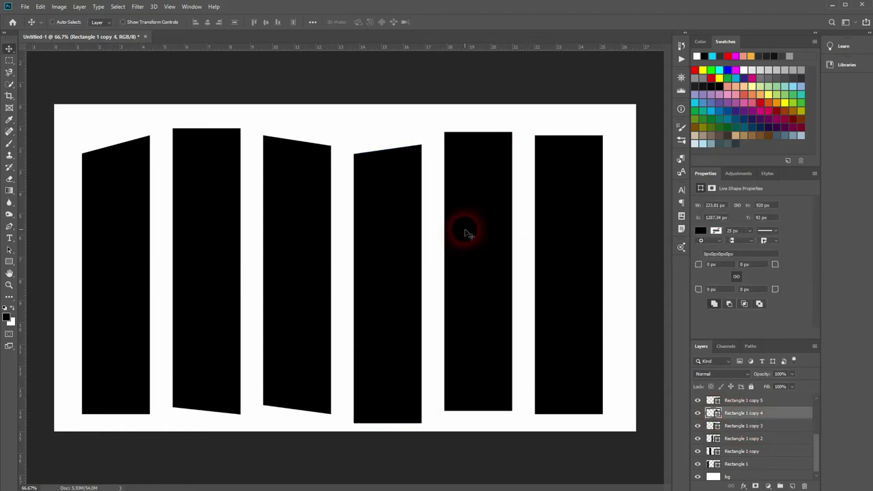
key(ctrl+t)
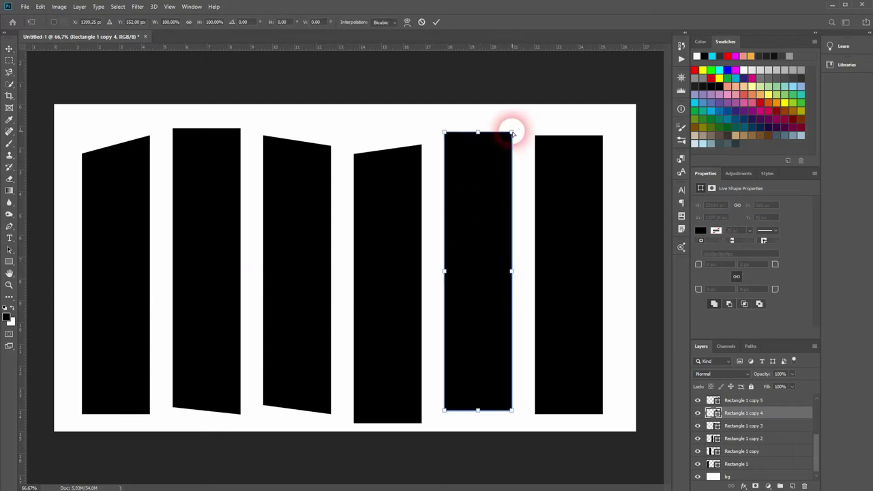
drag(512, 131, 512, 143)
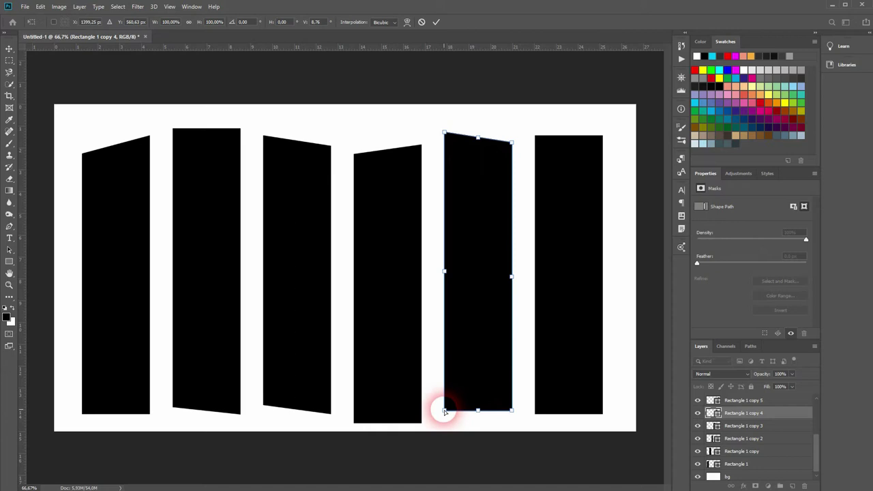
drag(444, 411, 445, 402)
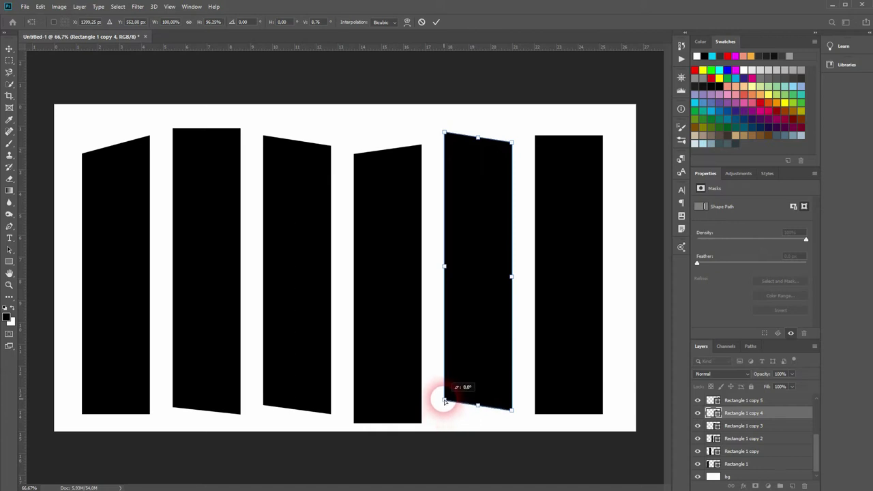
click(607, 350)
Slant the rightmost bar by raising its bottom-right corner.
click(592, 317)
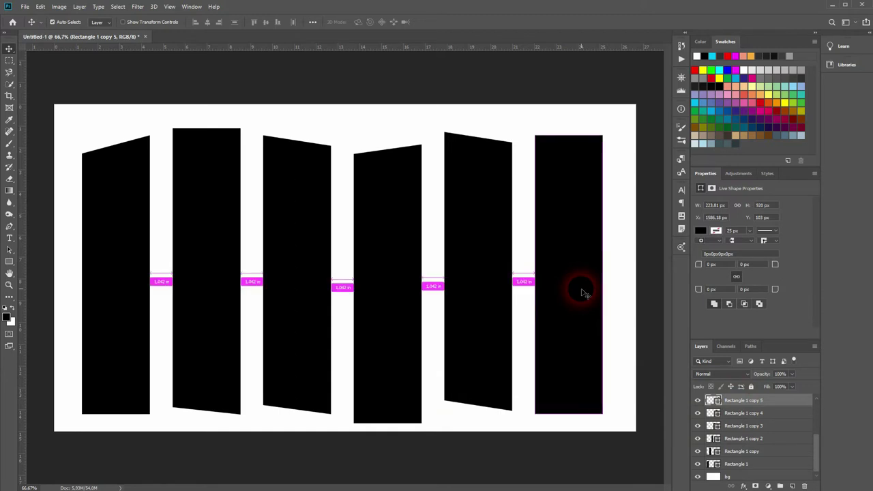
key(ctrl+t)
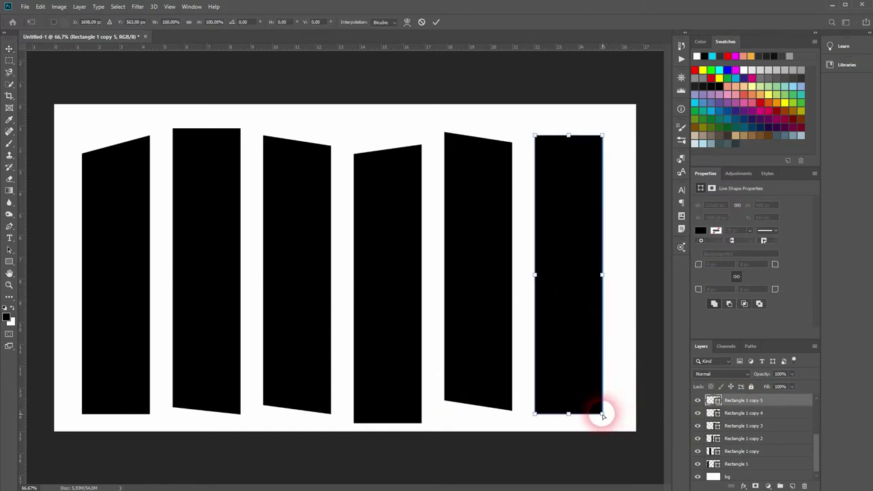
drag(602, 414, 604, 404)
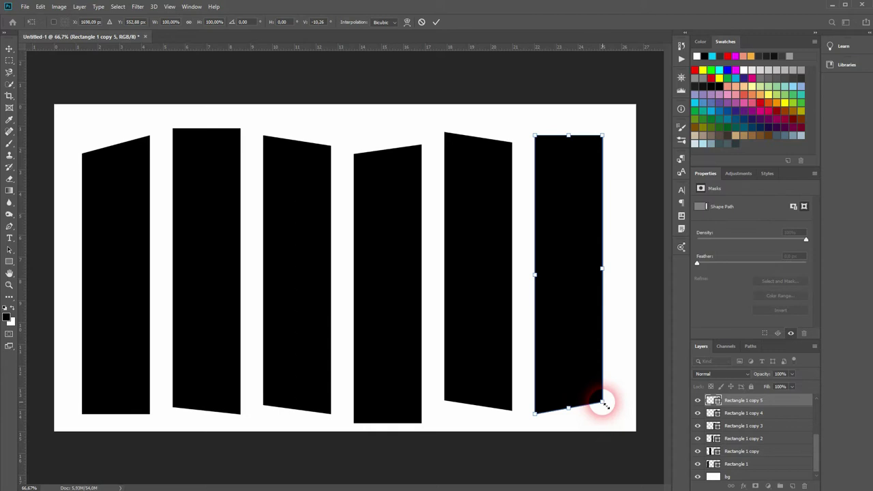
key(Return)
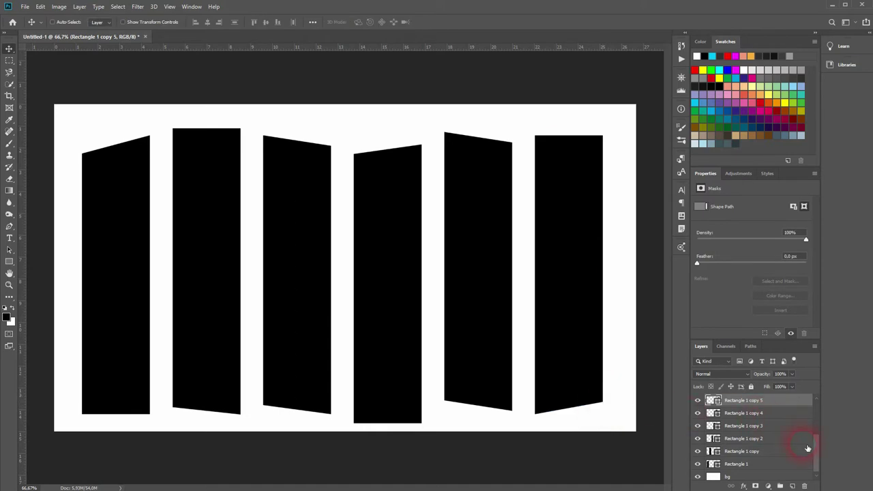
Show the maldives-666122_1280 photo and move it directly above Rectangle 1 in Layers.
scroll(784, 442, up, 1)
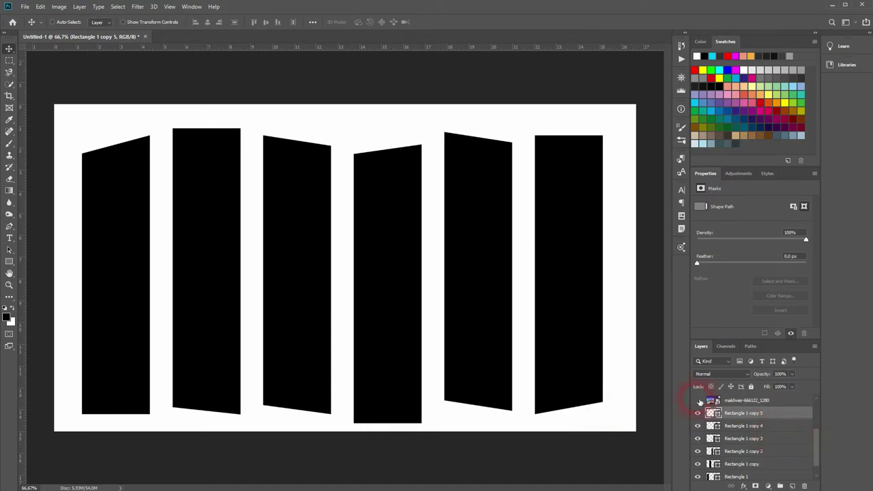
click(698, 400)
drag(749, 402, 760, 471)
scroll(787, 444, down, 1)
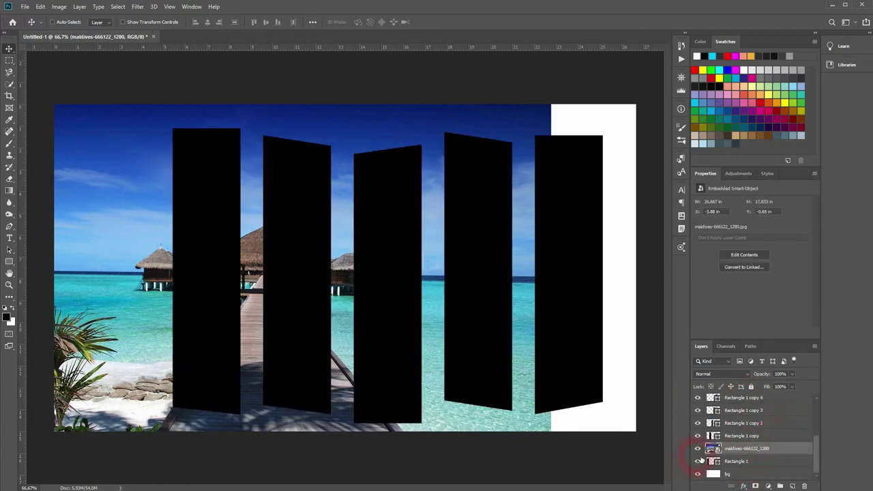
click(698, 448)
click(698, 448)
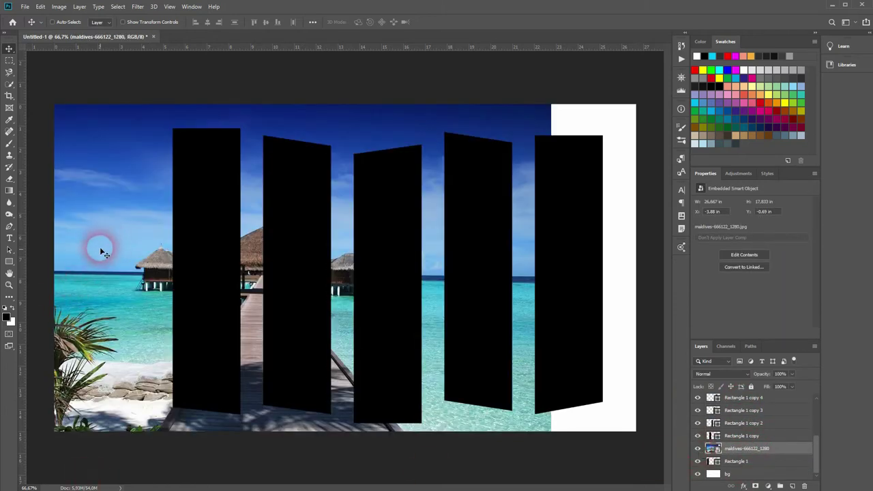
right_click(791, 449)
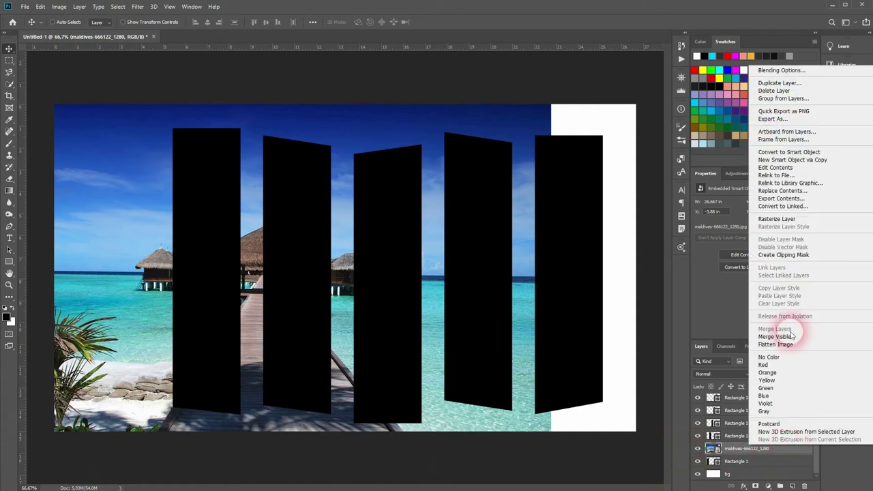
Create a clipping mask for the Maldives photo and shift it left to frame the hut.
click(792, 255)
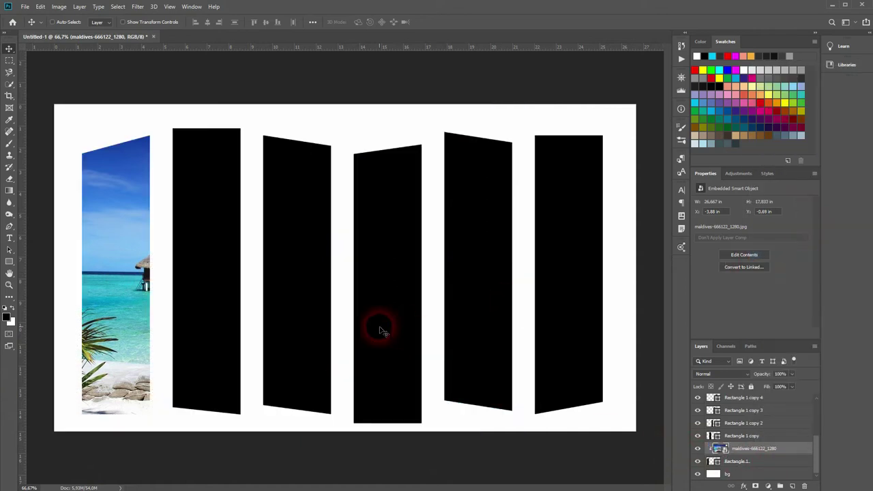
drag(107, 330, 26, 320)
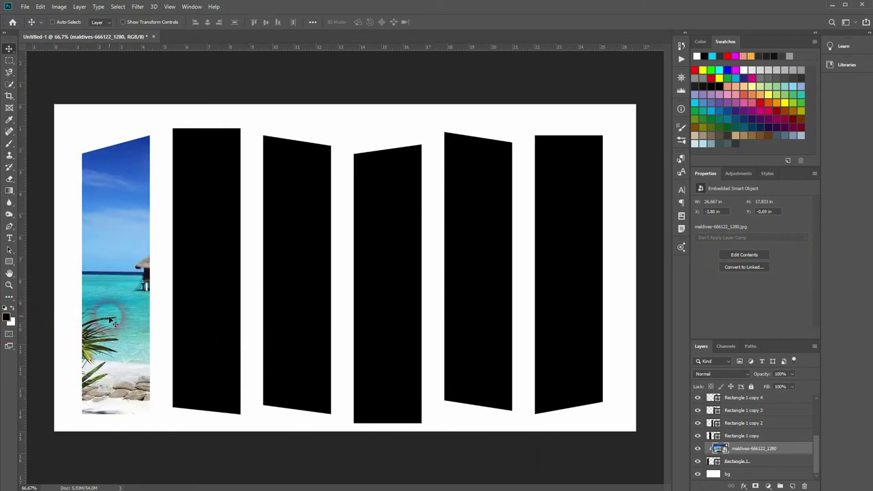
drag(120, 320, 102, 322)
Scale the photo down from bottom and top and reposition it within the first panel.
key(ctrl+t)
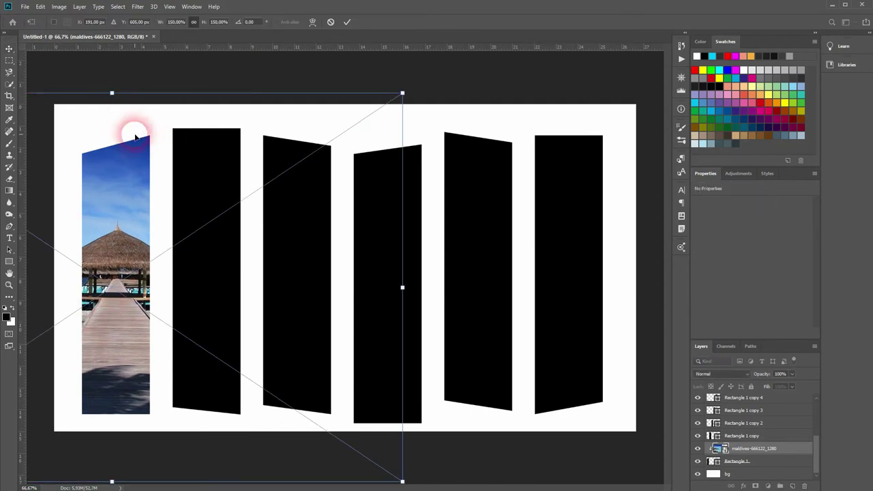
drag(113, 482, 122, 419)
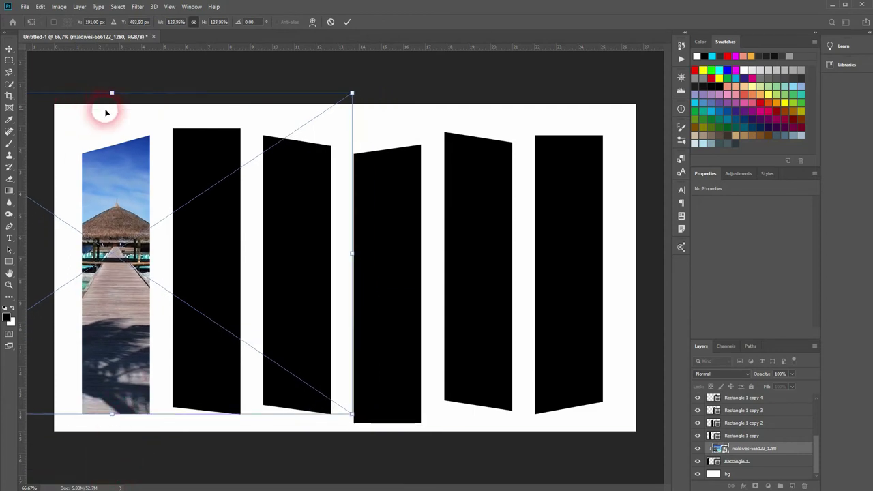
drag(113, 93, 120, 137)
drag(119, 232, 120, 235)
click(161, 378)
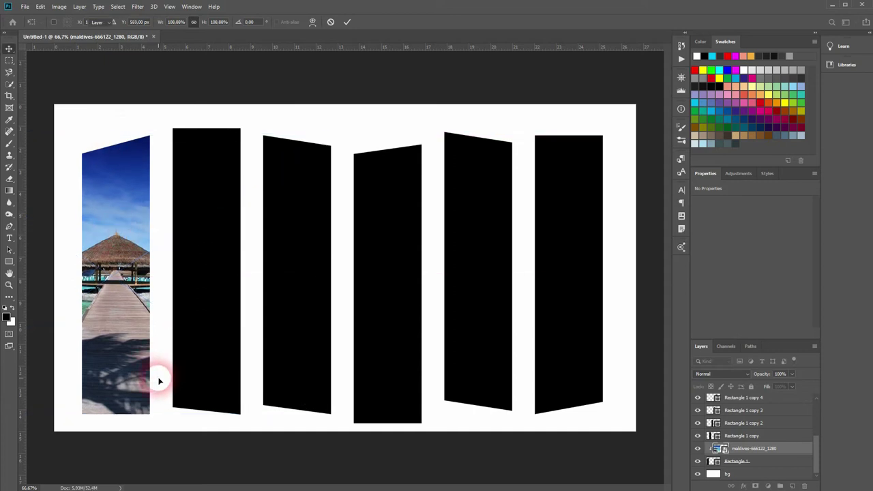
click(266, 400)
click(781, 439)
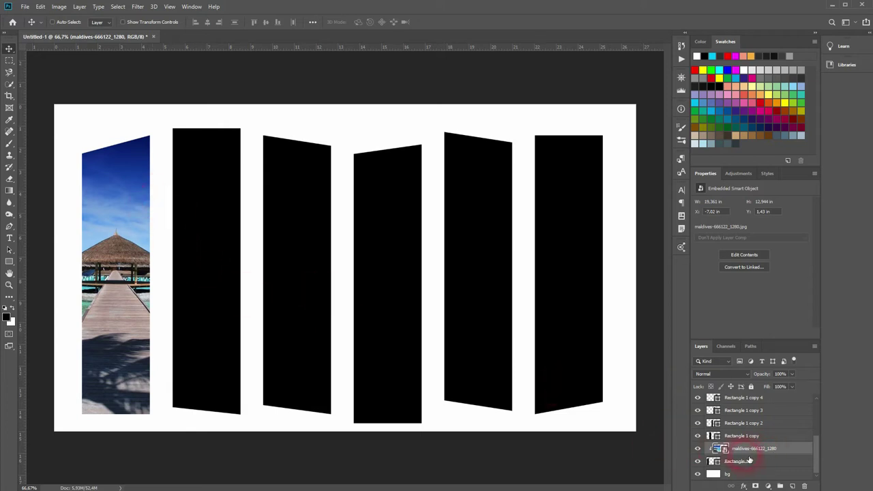
Add a black drop shadow to Rectangle 1 via Blending Options.
right_click(791, 468)
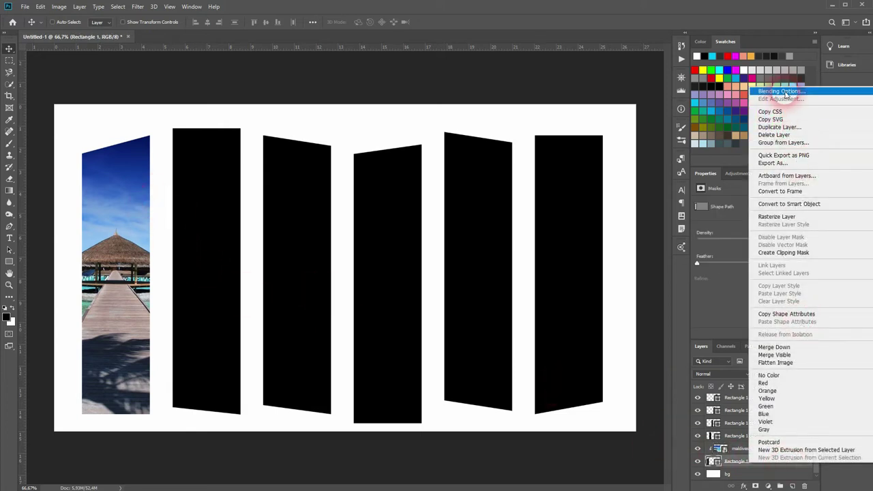
click(786, 94)
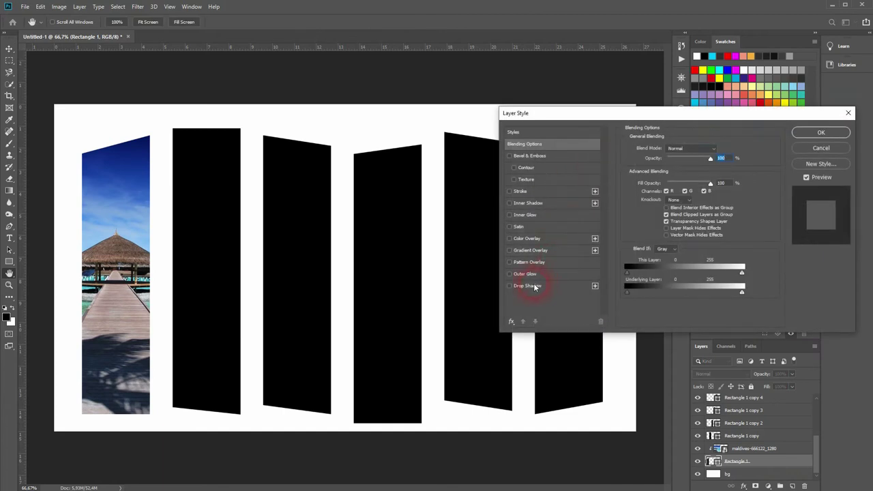
click(529, 286)
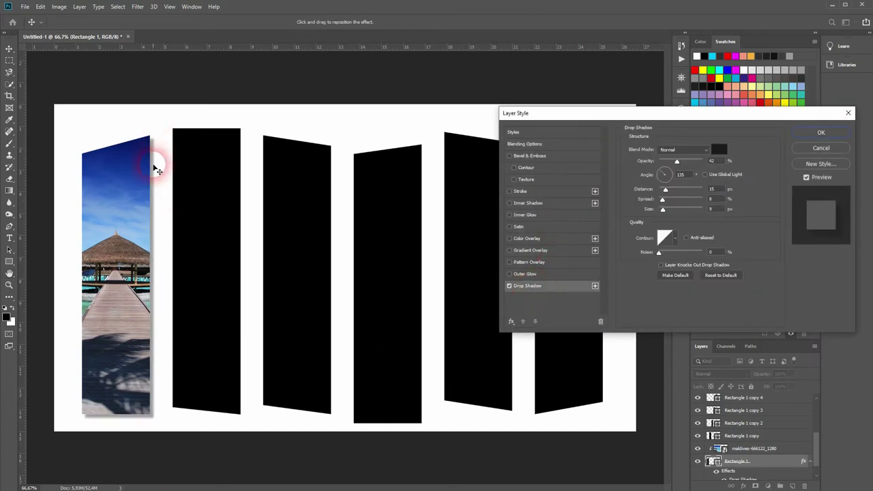
click(355, 161)
click(728, 208)
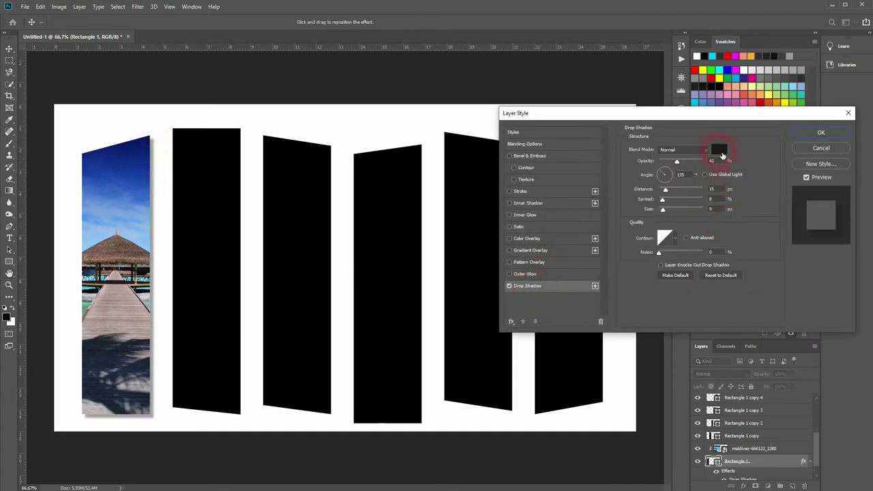
click(719, 150)
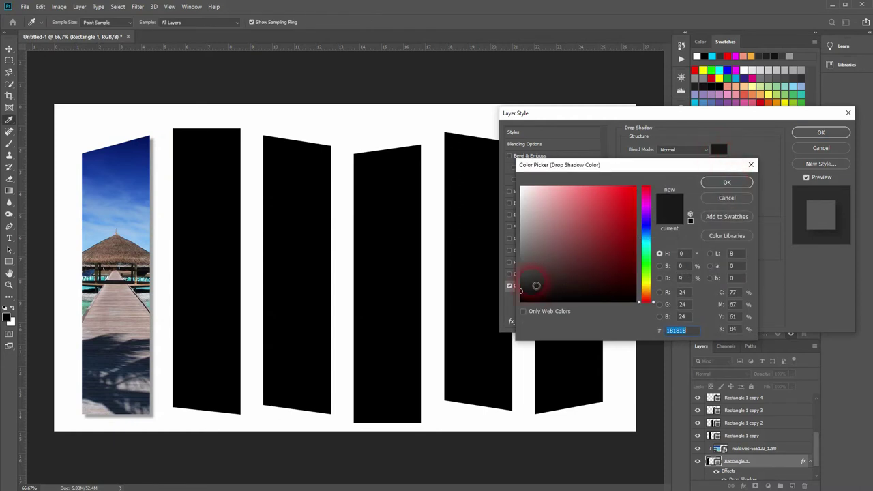
click(485, 333)
click(728, 181)
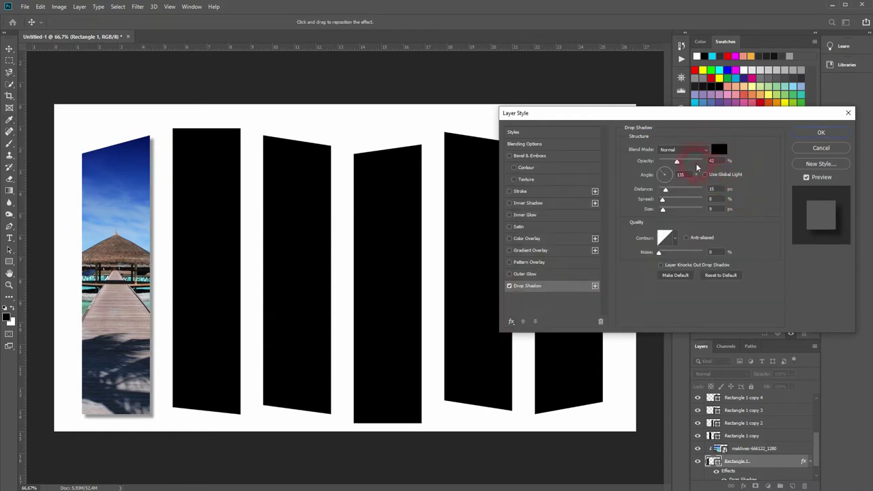
Set the shadow to 59% opacity, 144° angle, 17 px distance, 13% spread, 8 px size.
mouse_move(678, 161)
mouse_down()
mouse_move(738, 170)
mouse_move(686, 171)
mouse_up()
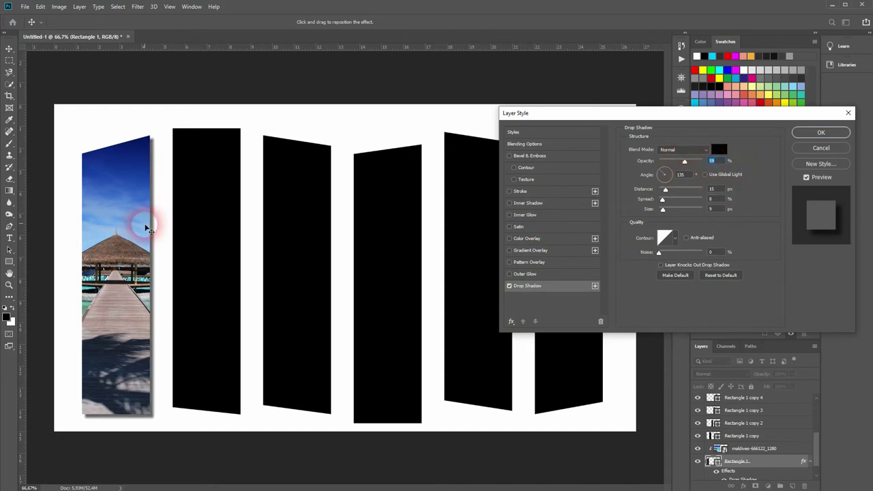
mouse_move(156, 219)
mouse_down()
mouse_move(152, 239)
mouse_move(120, 214)
mouse_move(164, 220)
mouse_move(164, 232)
mouse_move(157, 218)
mouse_up()
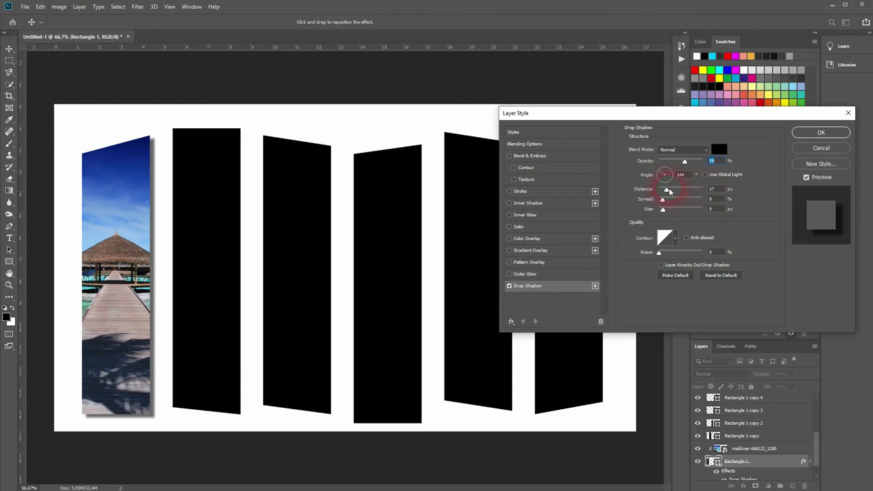
drag(667, 193, 663, 212)
click(822, 134)
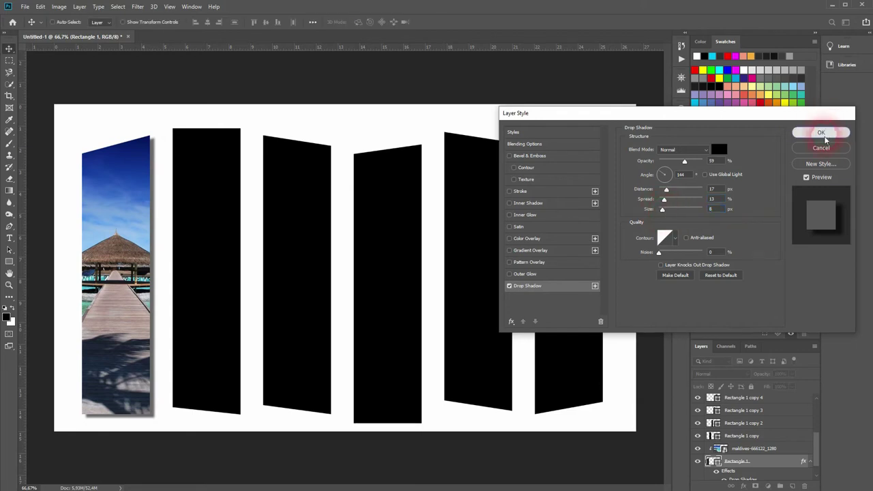
Copy Rectangle 1's layer style and paste it onto Rectangle 1 copy.
right_click(771, 468)
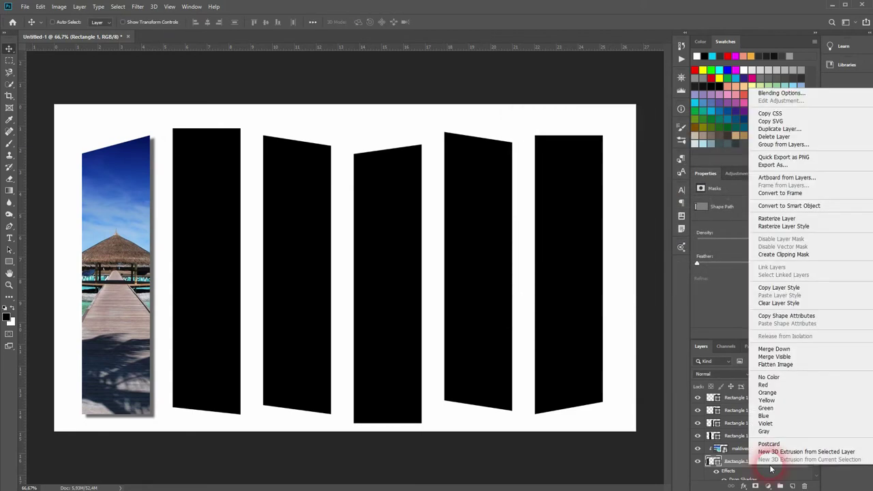
click(779, 288)
click(775, 442)
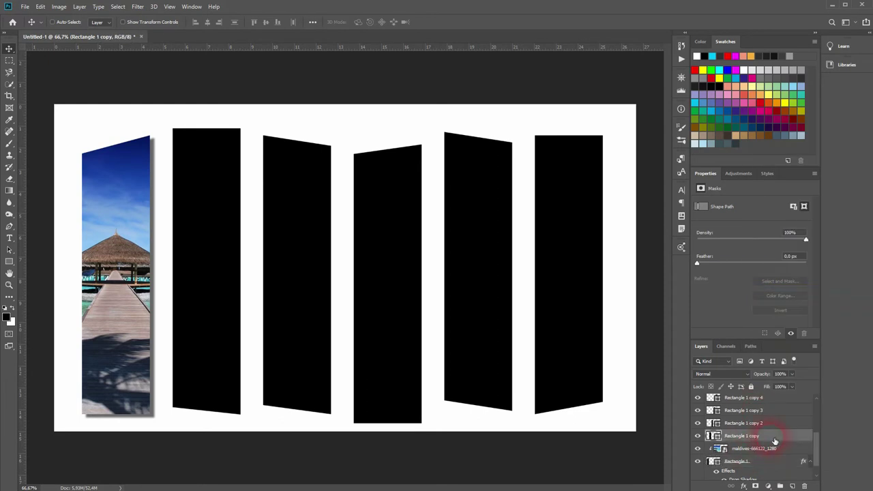
right_click(775, 441)
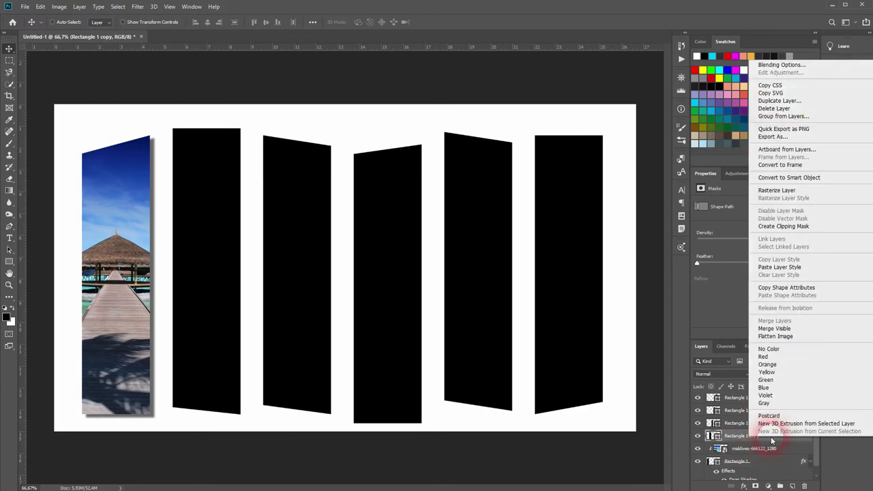
click(780, 267)
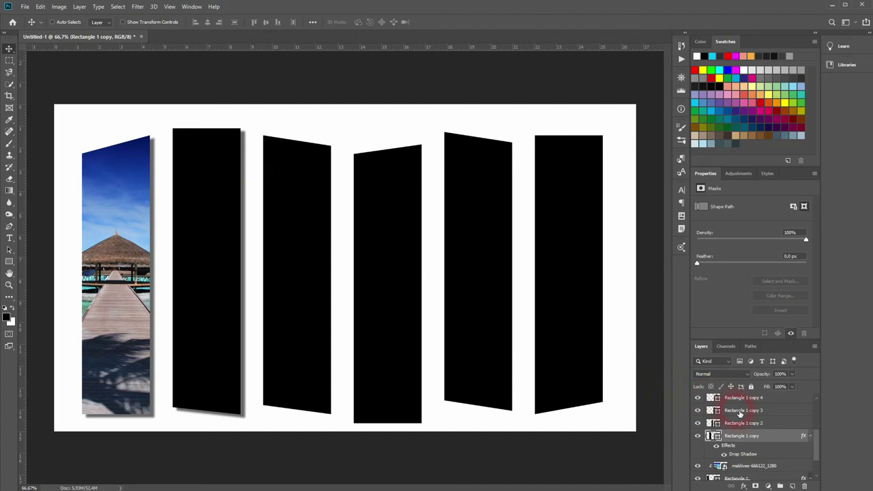
Clip the stones photo into the second panel, reposition it and stretch it slightly taller.
scroll(766, 443, up, 2)
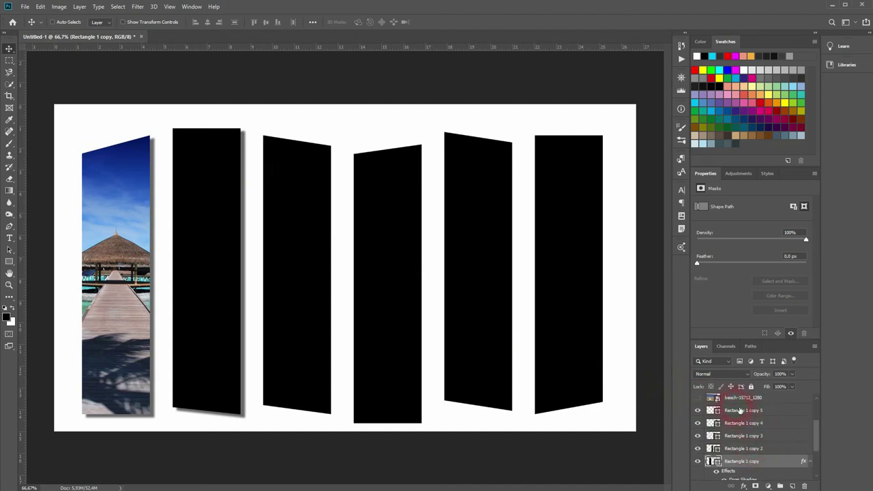
drag(735, 404, 700, 458)
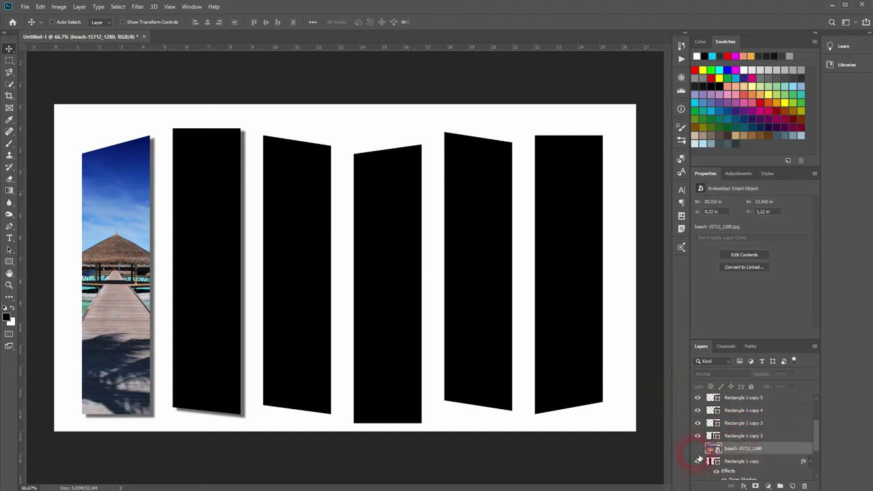
right_click(786, 451)
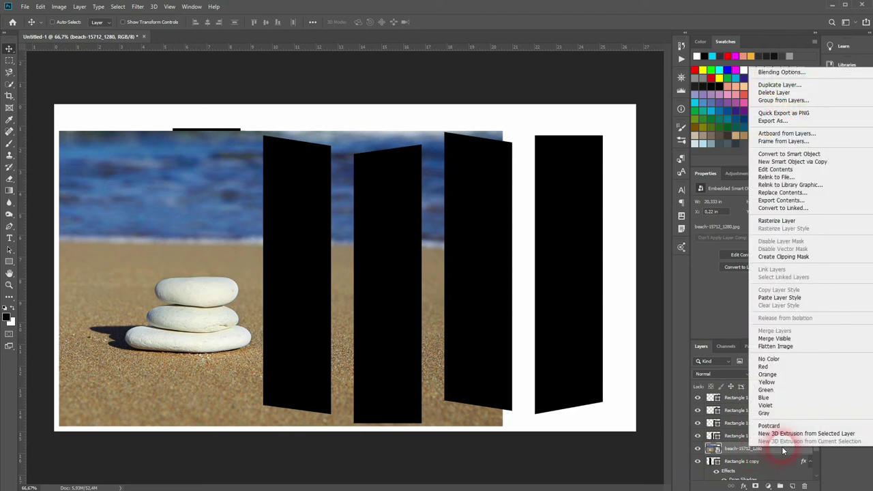
click(788, 255)
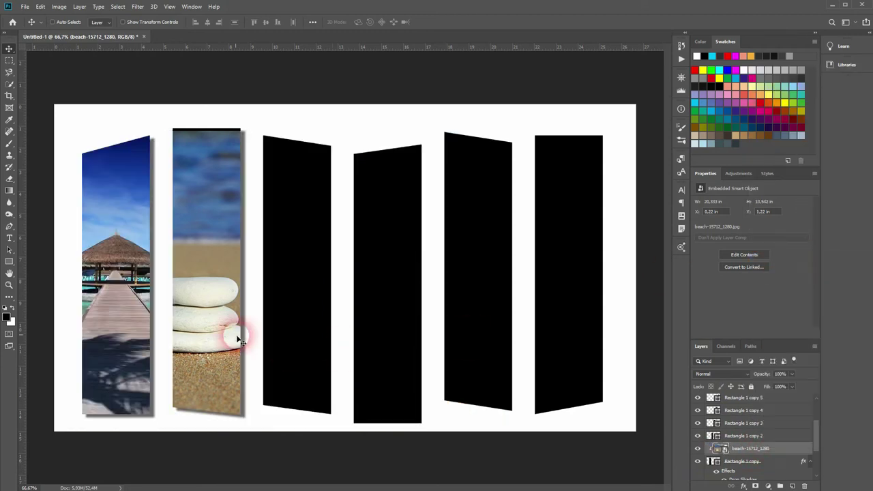
drag(234, 335, 203, 301)
key(ctrl+t)
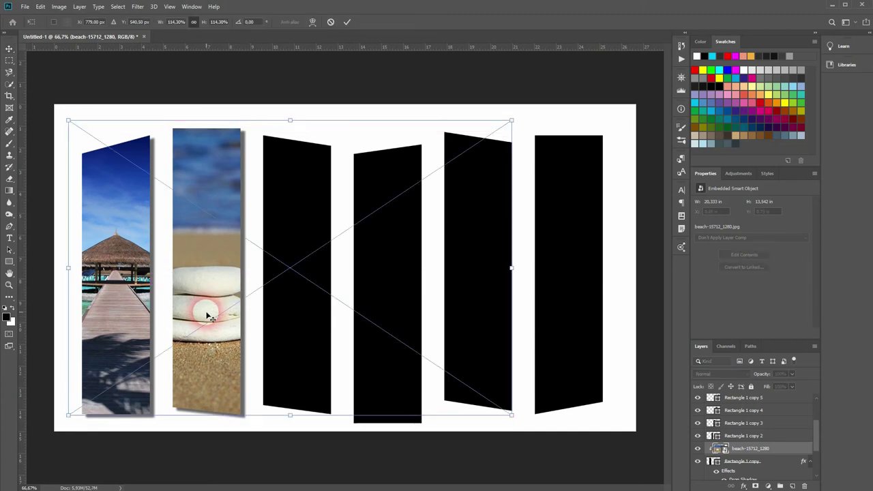
drag(290, 414, 296, 423)
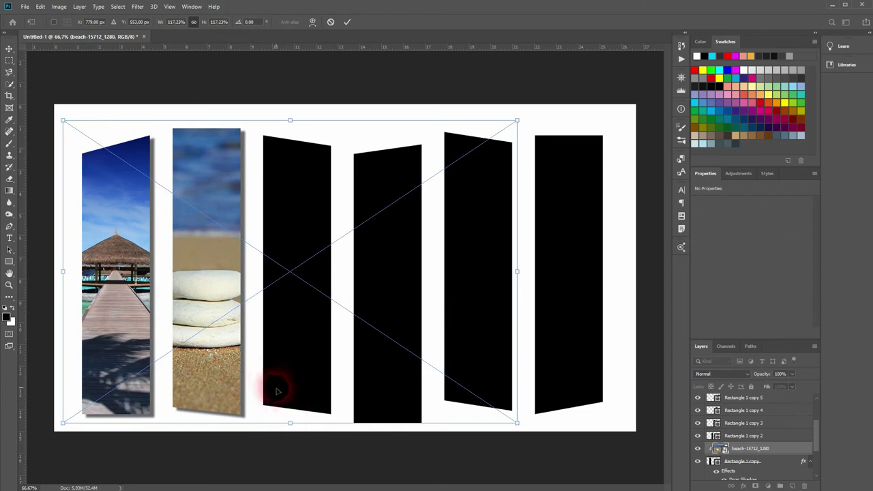
key(Return)
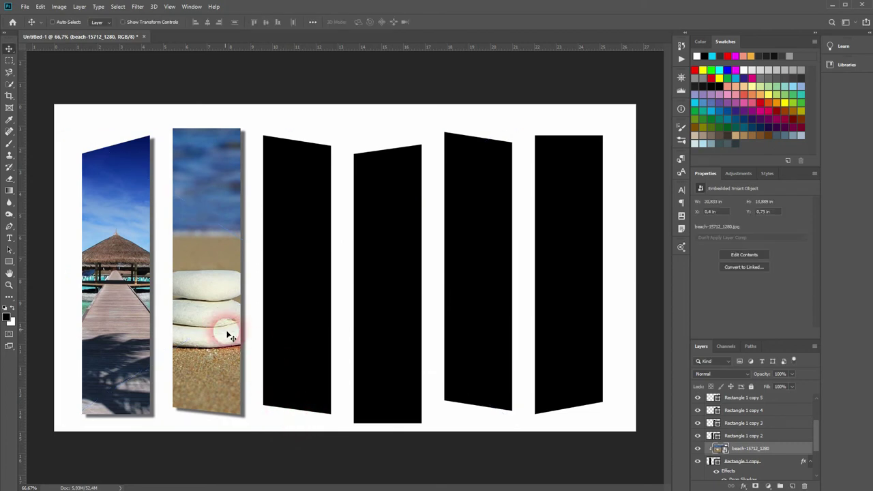
Paste the copied drop shadow onto the third panel's layer, Rectangle 1 copy 2.
click(778, 438)
right_click(779, 439)
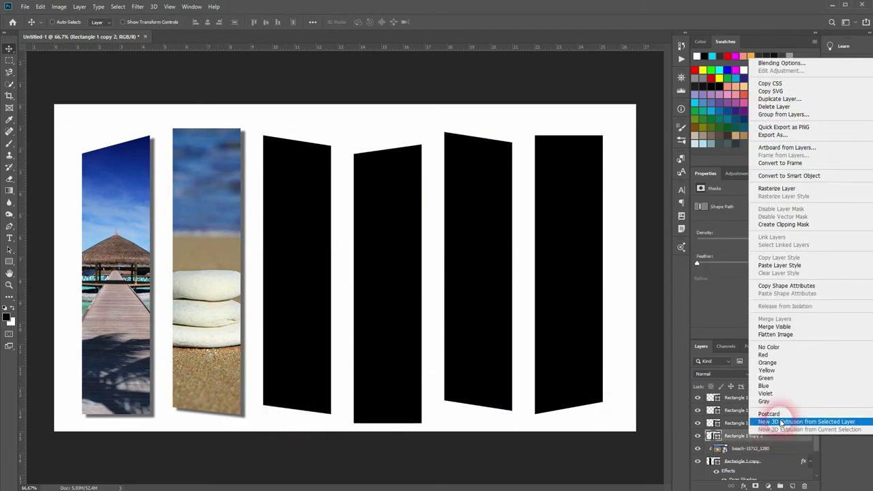
click(788, 265)
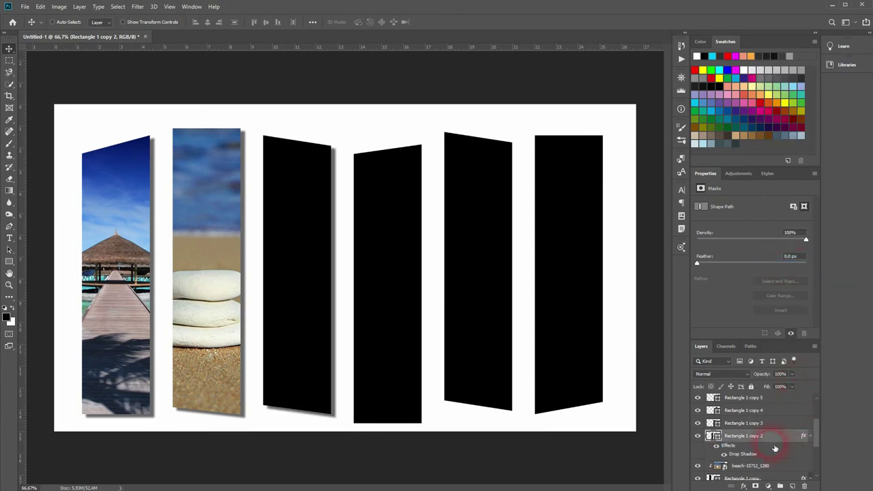
scroll(775, 448, up, 1)
Clip the beach-2179183 wave photo into the third panel and shift it lower.
drag(746, 400, 754, 443)
right_click(798, 442)
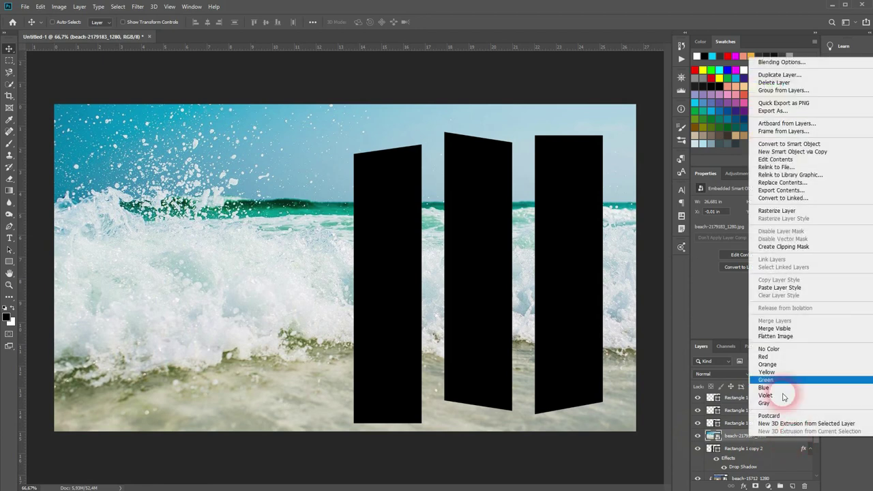
click(779, 263)
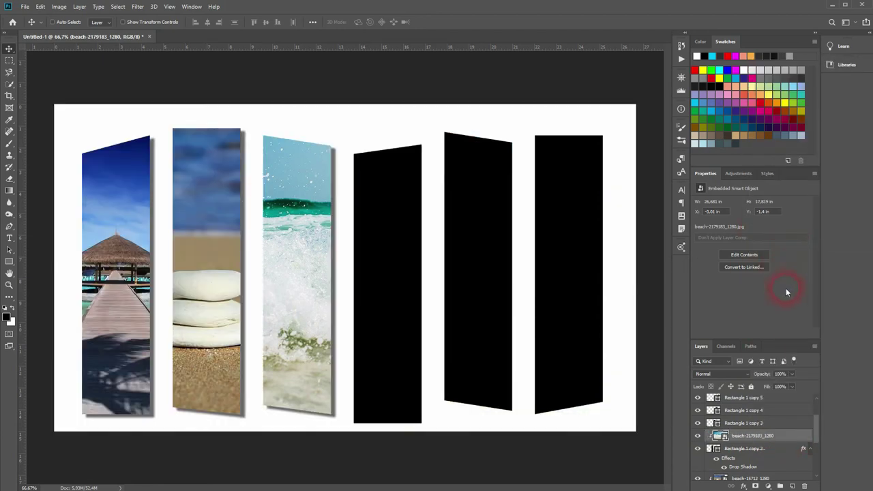
drag(299, 242, 298, 290)
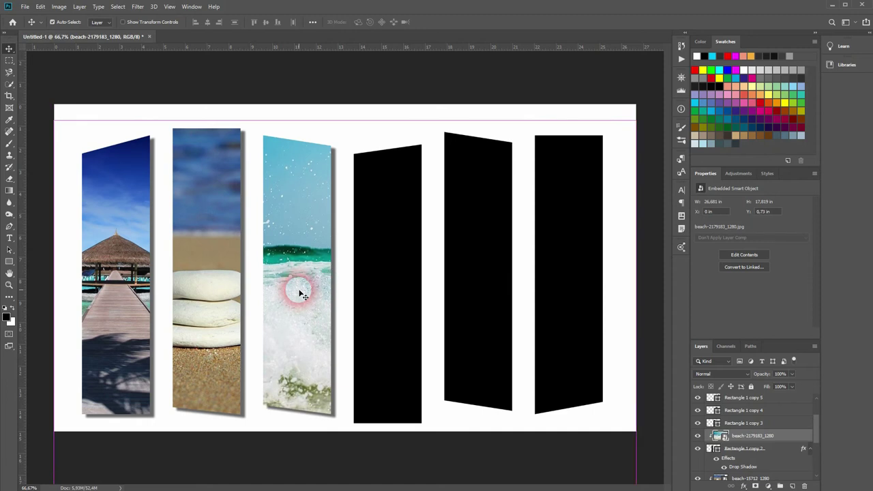
Enlarge the wave photo upward and move it down so the surf shows.
key(ctrl+t)
key(ctrl+0)
key(ctrl+minus)
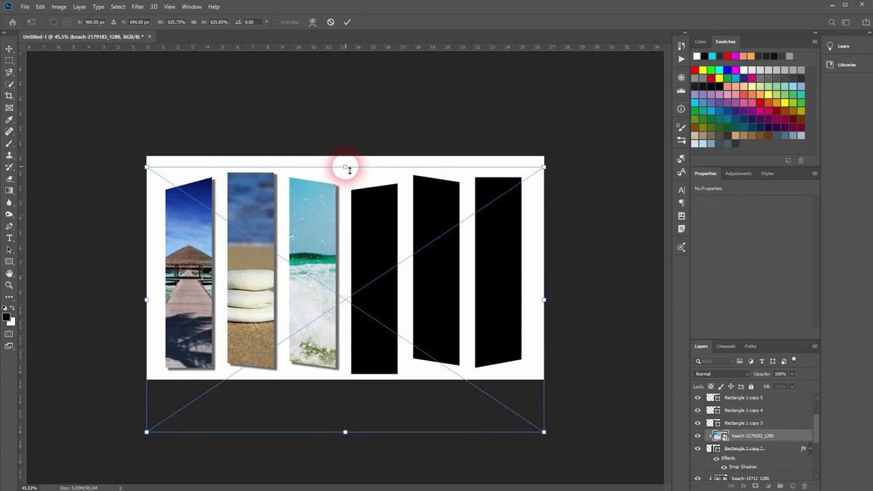
drag(346, 168, 347, 105)
drag(312, 232, 328, 307)
key(Return)
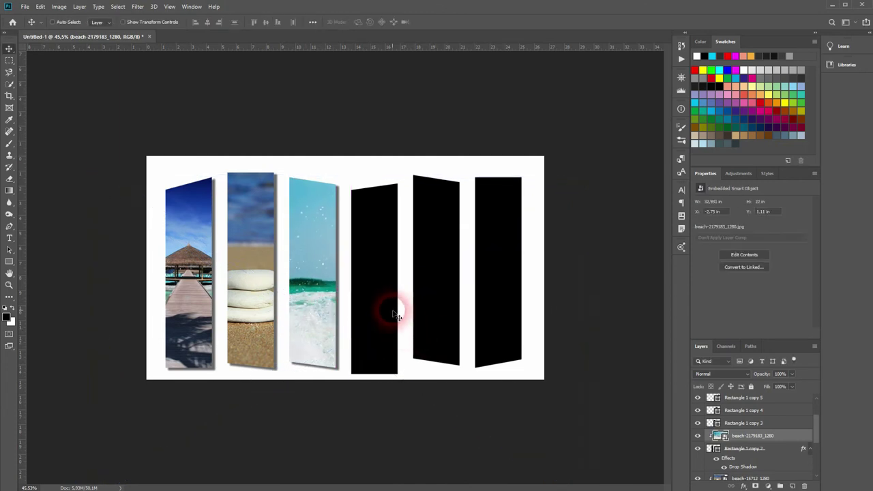
scroll(389, 307, up, 2)
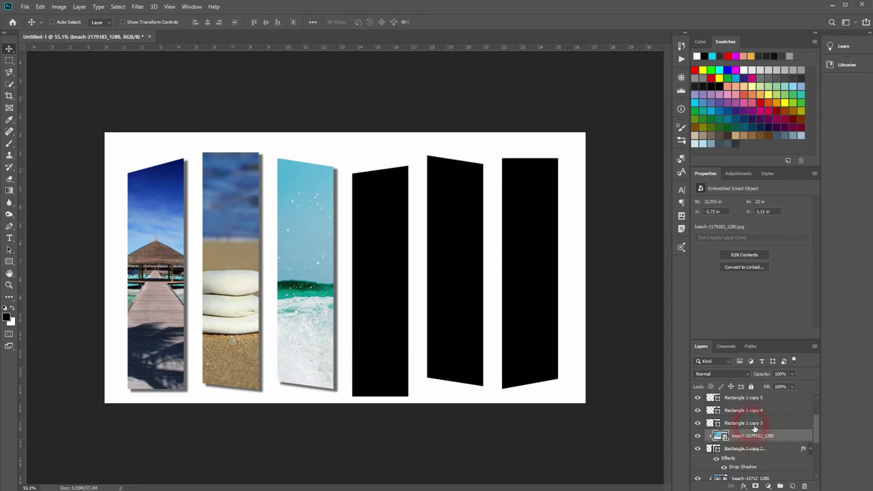
click(755, 425)
right_click(754, 424)
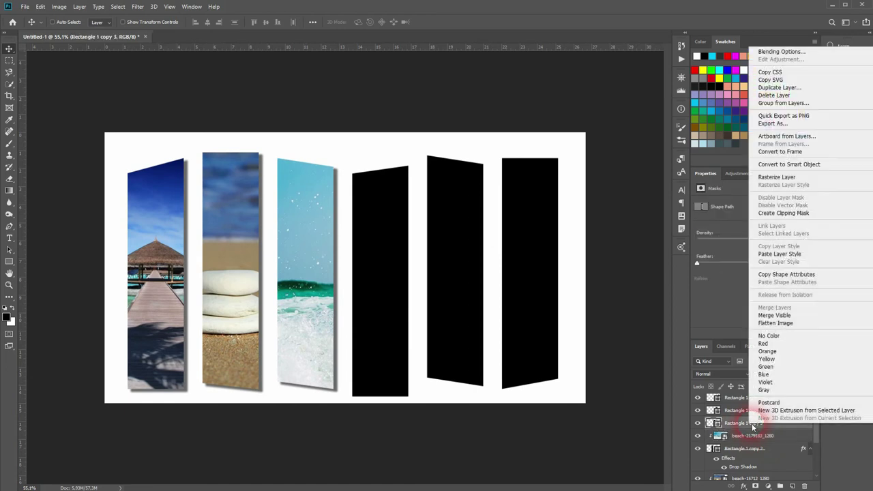
Paste the drop shadow onto Rectangle 1 copy 3, then clip the pier photo into it, positioned lower.
click(789, 254)
scroll(770, 439, up, 2)
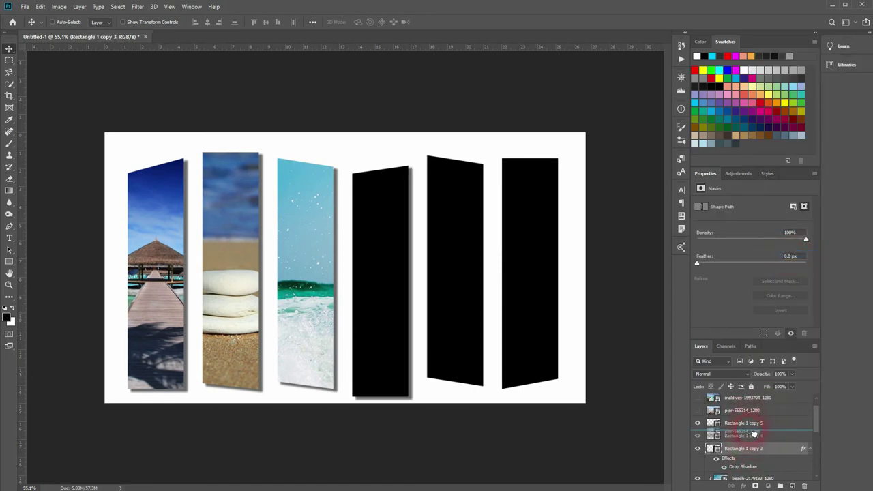
drag(753, 435, 710, 443)
click(698, 436)
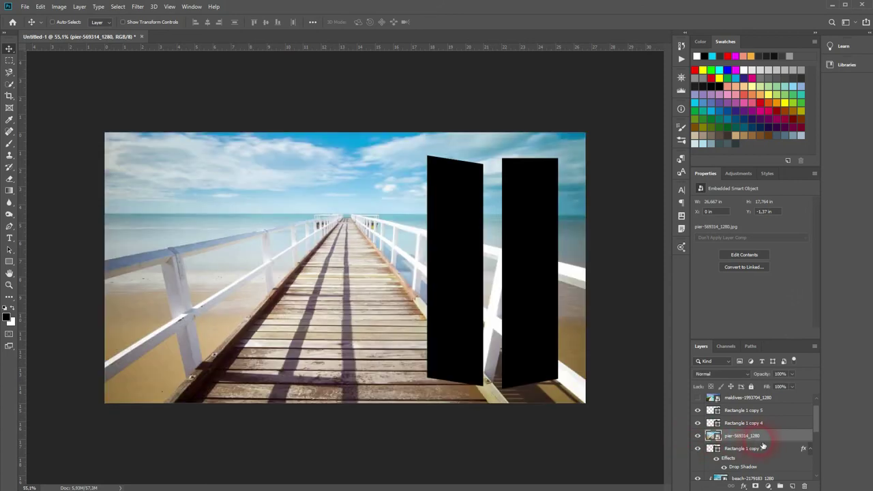
right_click(783, 440)
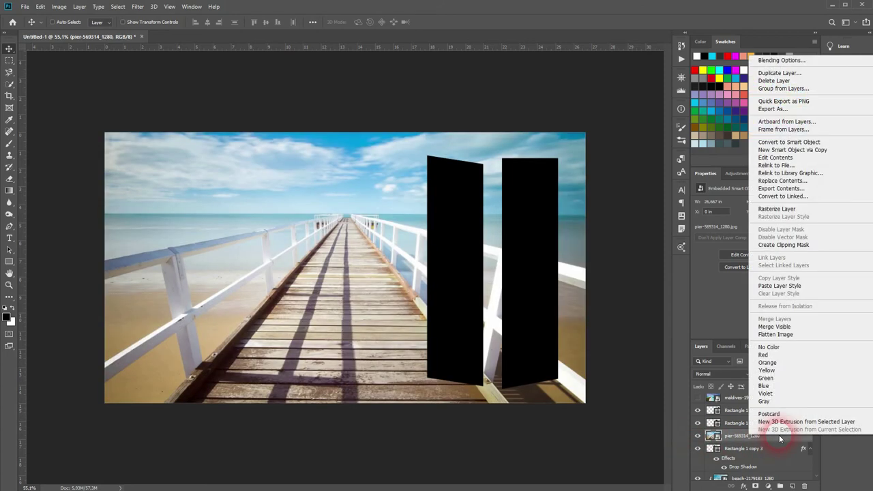
click(790, 246)
drag(382, 273, 403, 338)
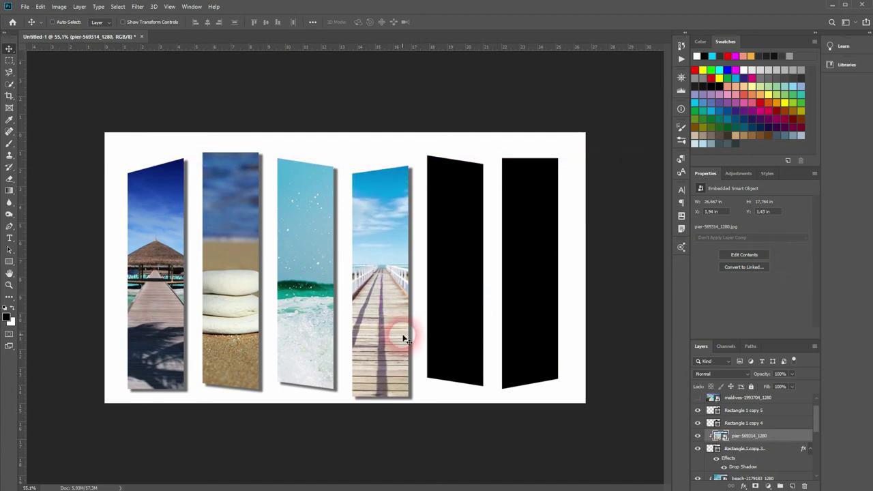
Paste the copied drop shadow onto the fifth panel's layer.
click(789, 453)
right_click(785, 428)
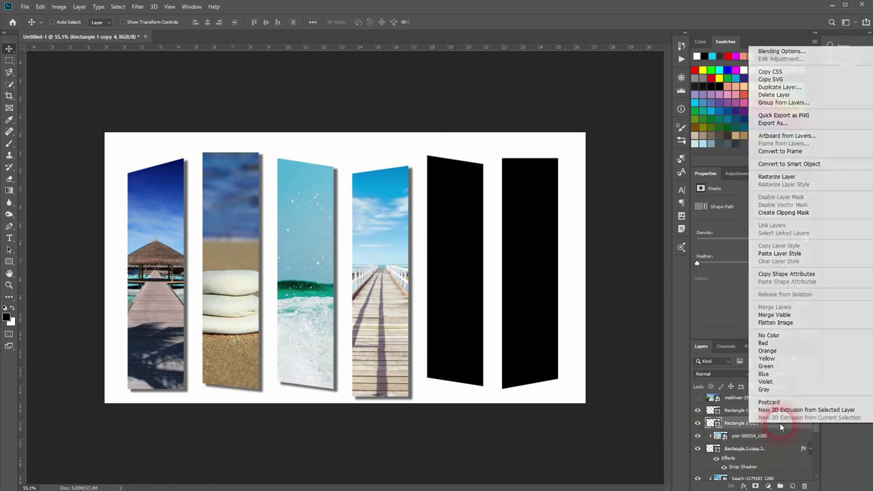
click(774, 253)
scroll(779, 432, up, 1)
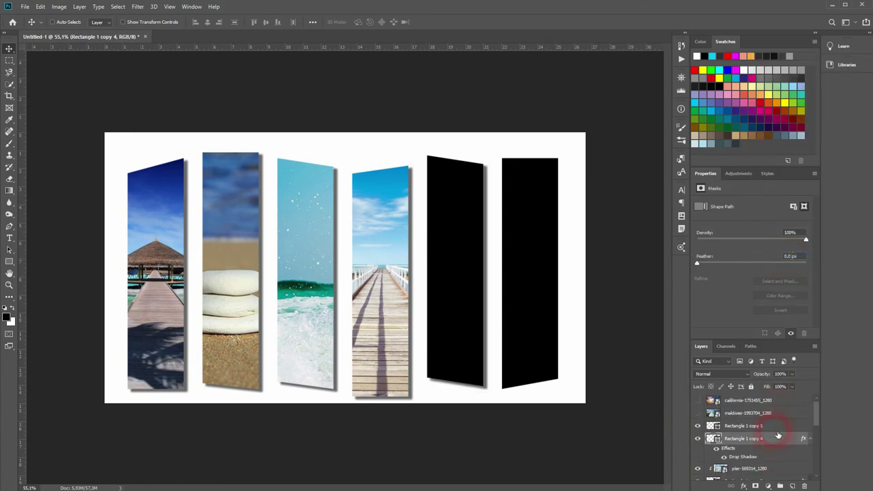
Clip maldives-1993704_1280 into the fifth panel and slide it to show sea and shoreline.
drag(745, 414, 744, 437)
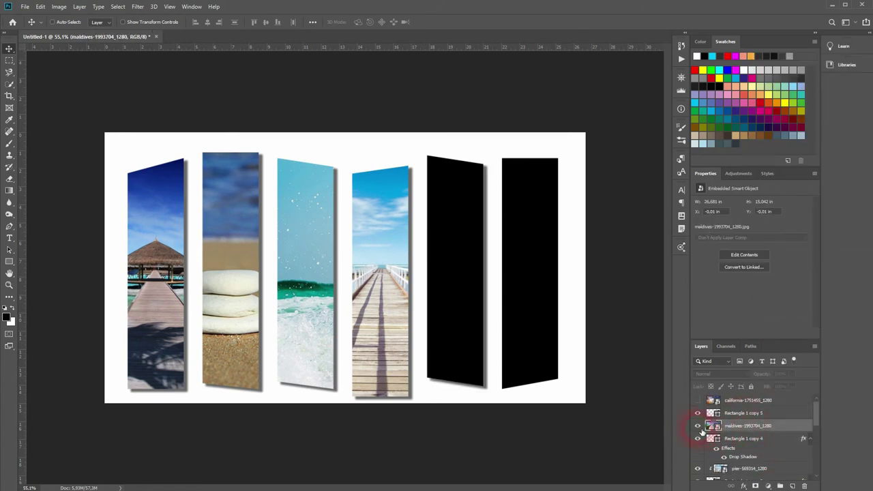
right_click(784, 428)
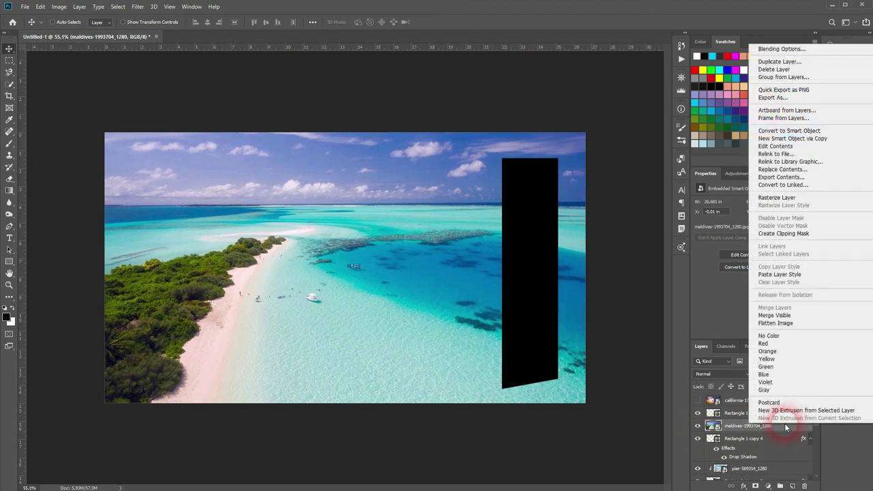
click(808, 234)
drag(462, 264, 637, 243)
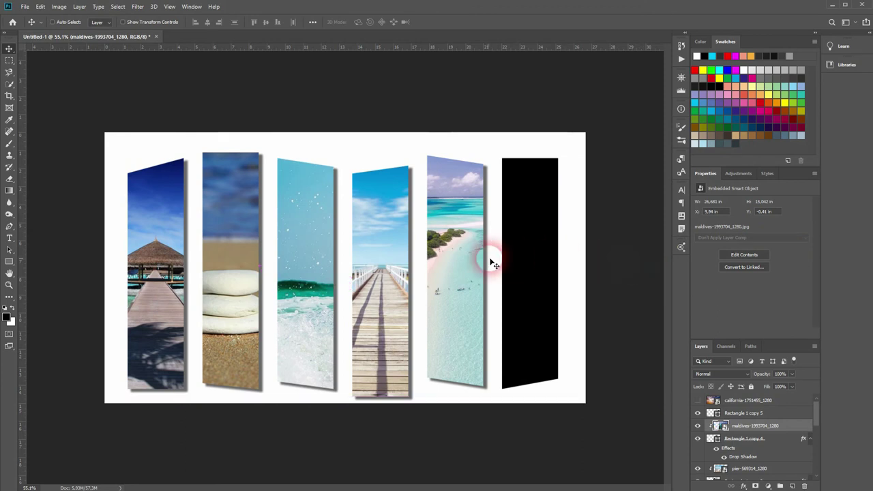
drag(491, 262, 515, 275)
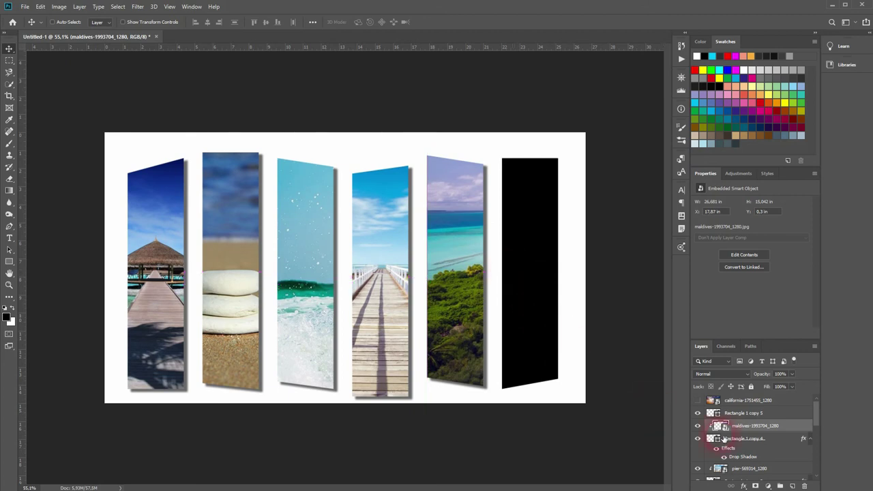
Paste the drop shadow onto Rectangle 1 copy 5, the sixth panel.
click(744, 413)
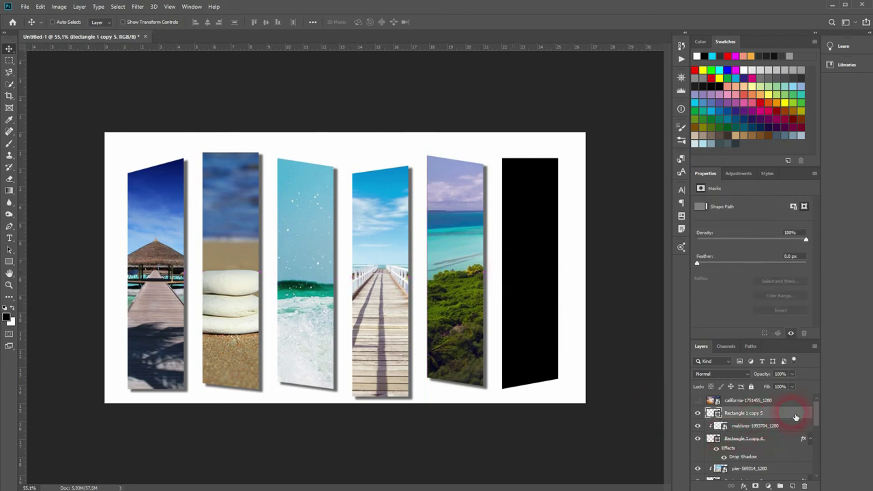
right_click(796, 417)
click(789, 242)
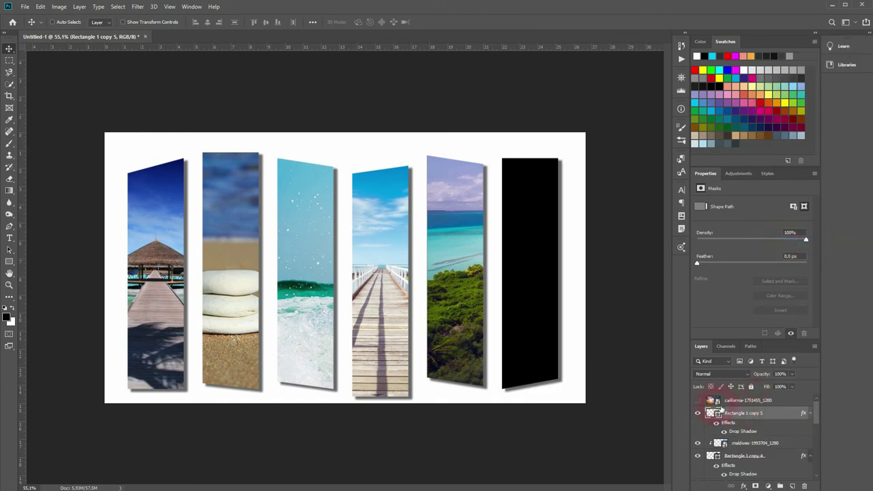
Show the california sunset photo, clip it into the sixth panel, and frame the sun.
click(699, 401)
right_click(780, 403)
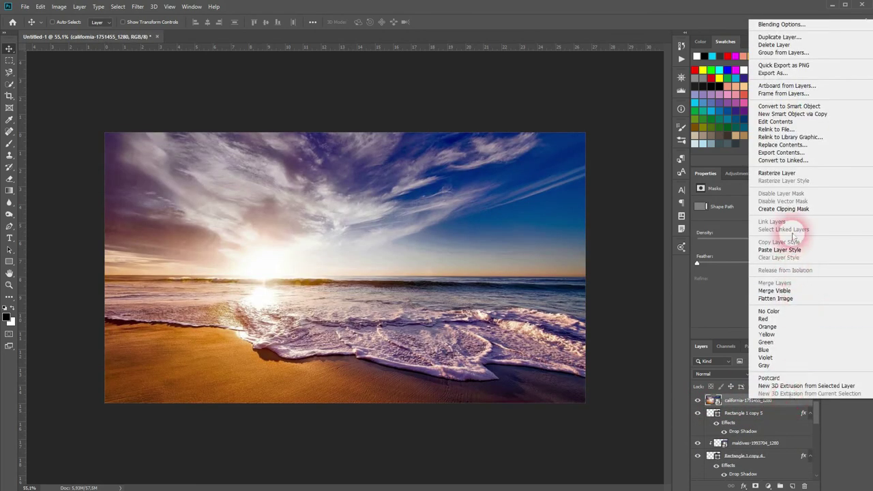
click(794, 209)
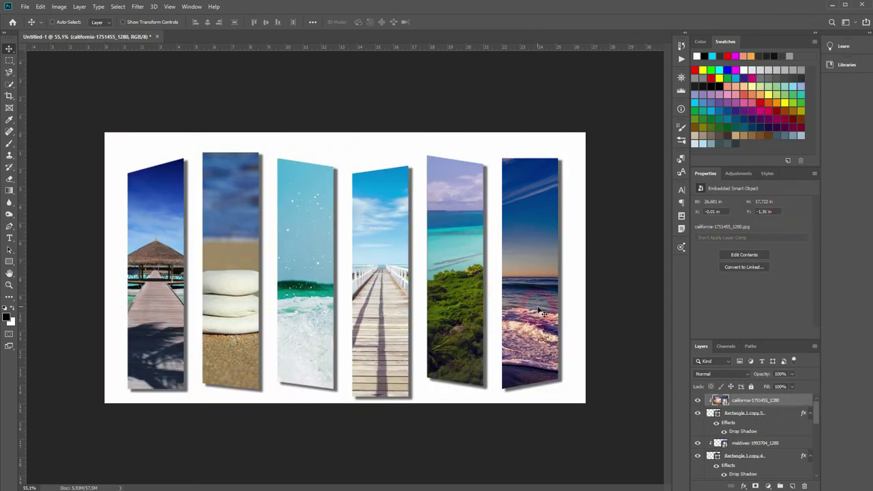
mouse_move(543, 310)
mouse_down()
mouse_move(659, 314)
mouse_move(546, 304)
mouse_up()
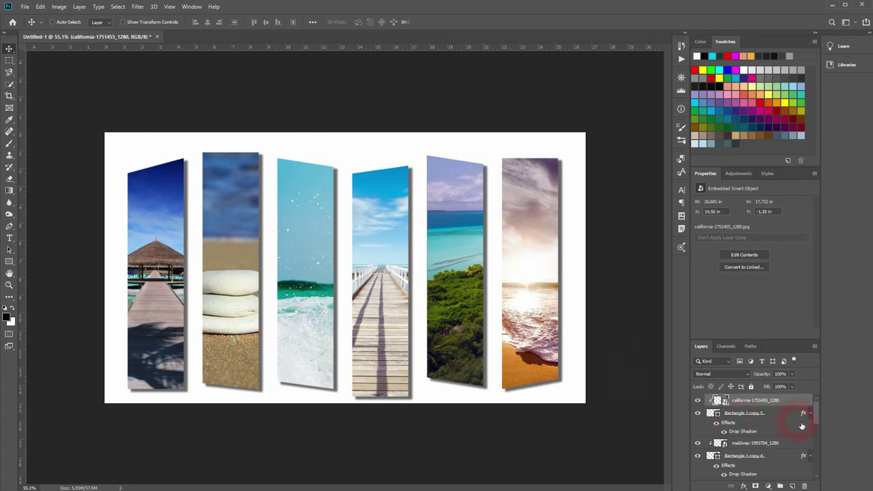
Add a Gradient Fill layer directly above the bg background layer.
scroll(802, 425, down, 5)
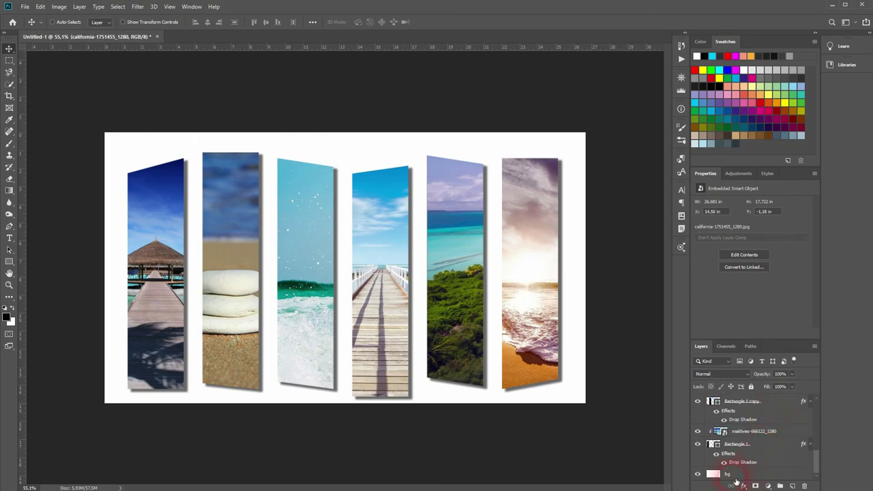
click(735, 477)
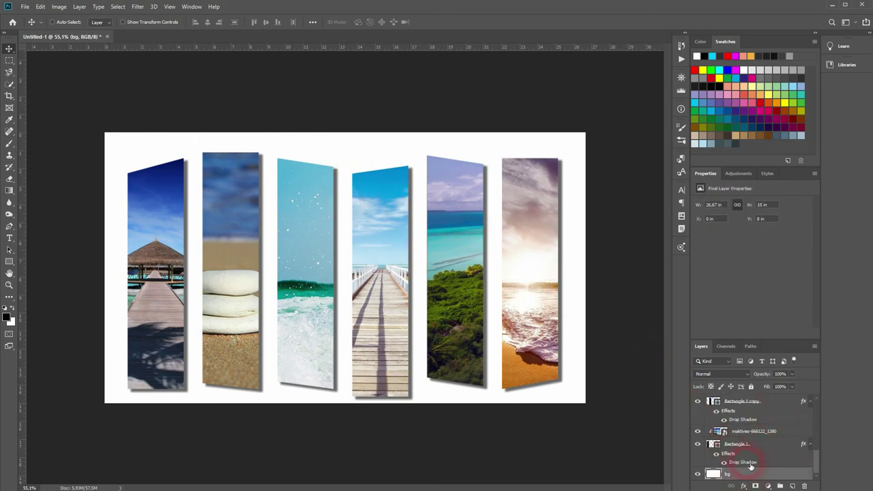
click(768, 487)
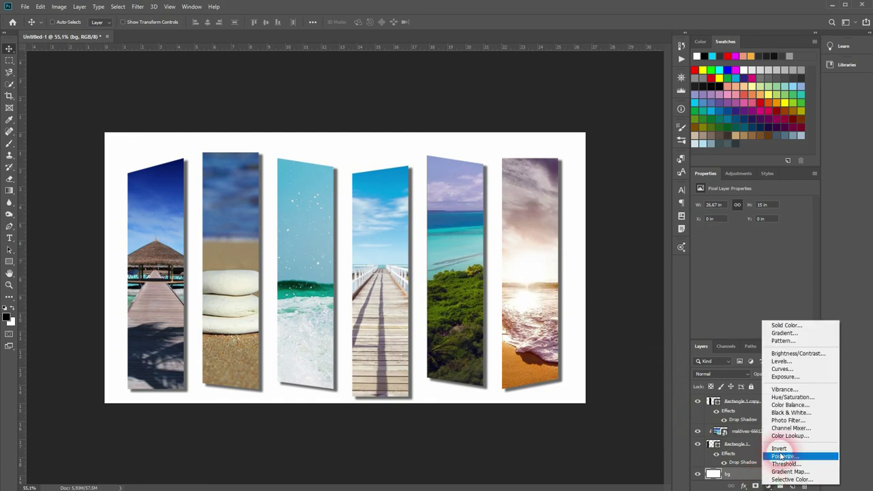
click(782, 334)
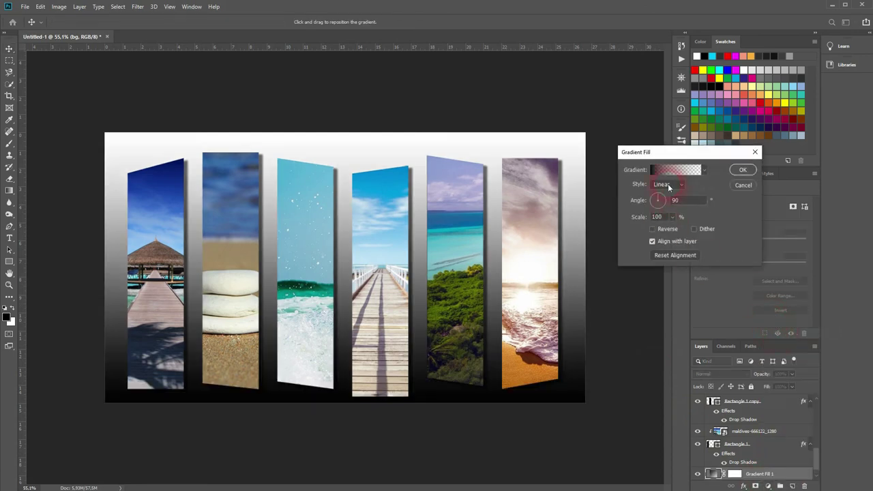
click(579, 263)
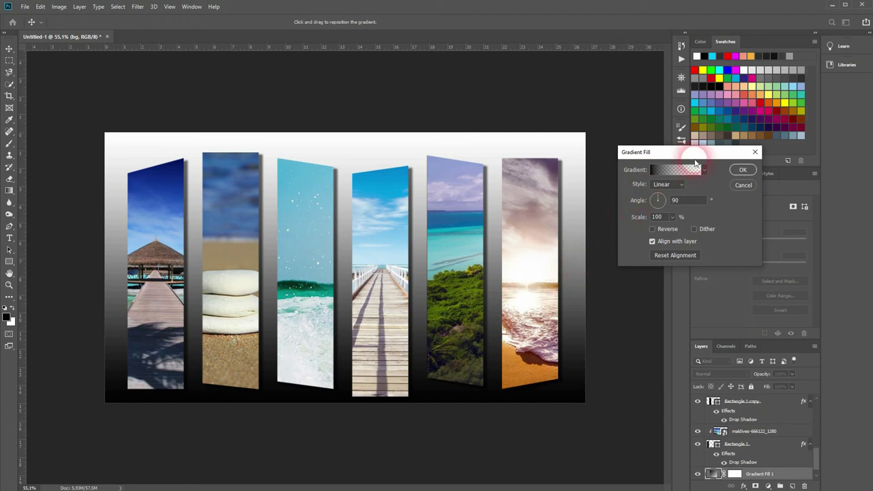
Choose the Foreground to Background gradient preset after previewing Red, Green and Violet, Orange.
click(696, 170)
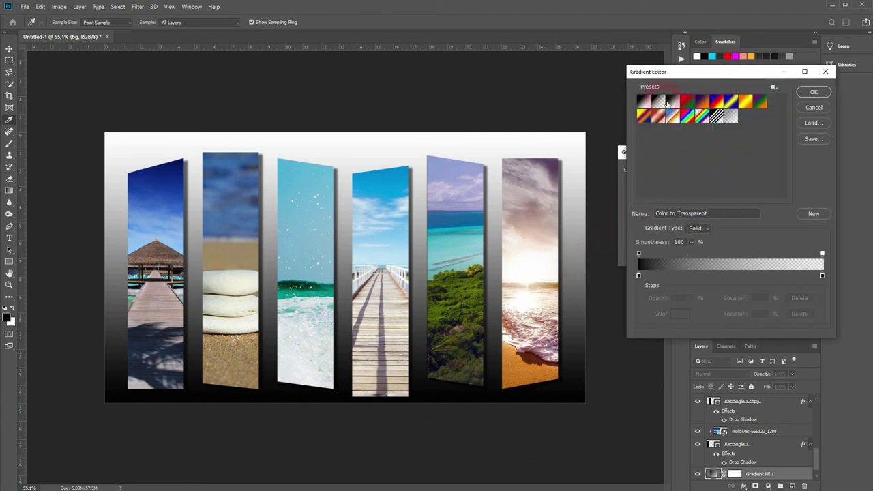
click(643, 102)
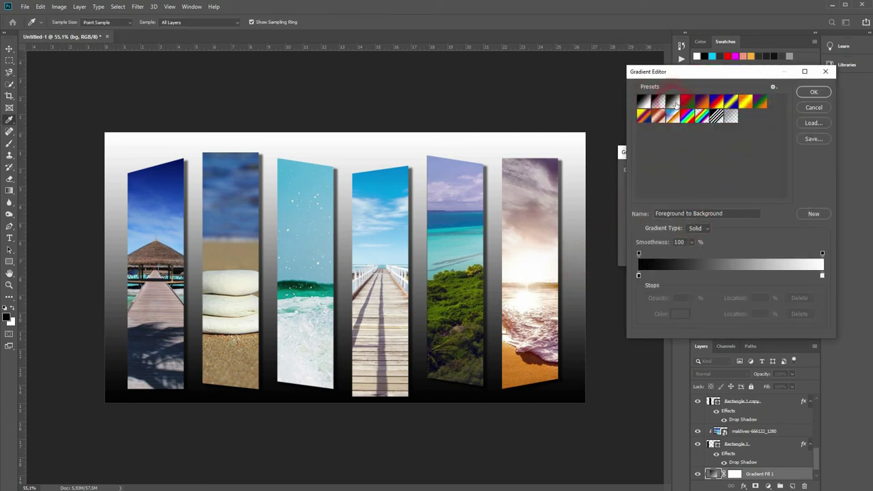
click(687, 102)
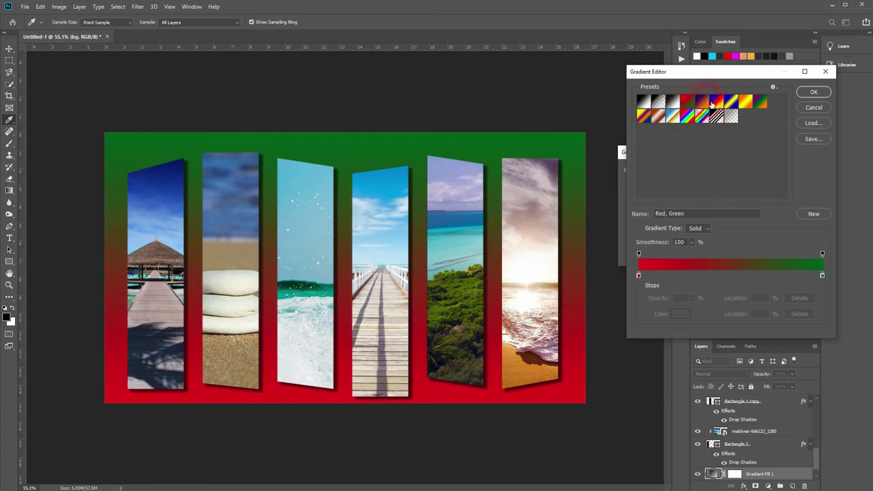
click(701, 103)
click(643, 102)
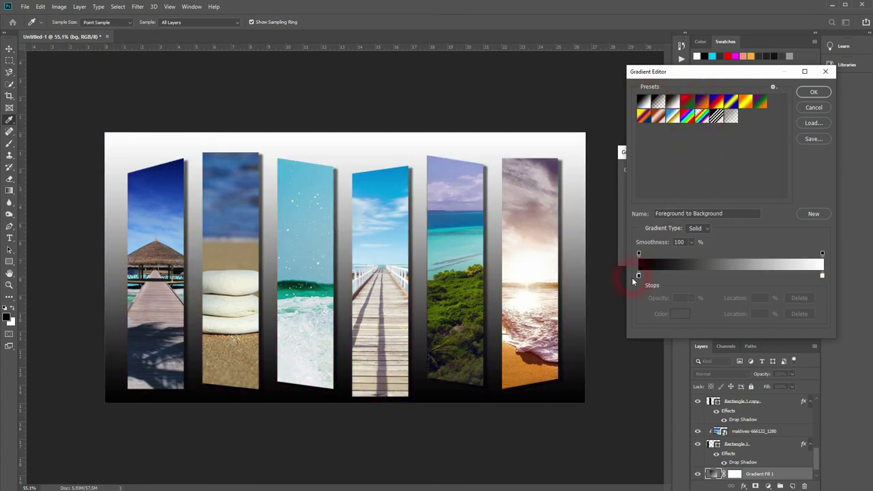
Sample a pale blue-grey from the wave photo for the left stop and a sea blue from the pier photo for the right.
double_click(639, 276)
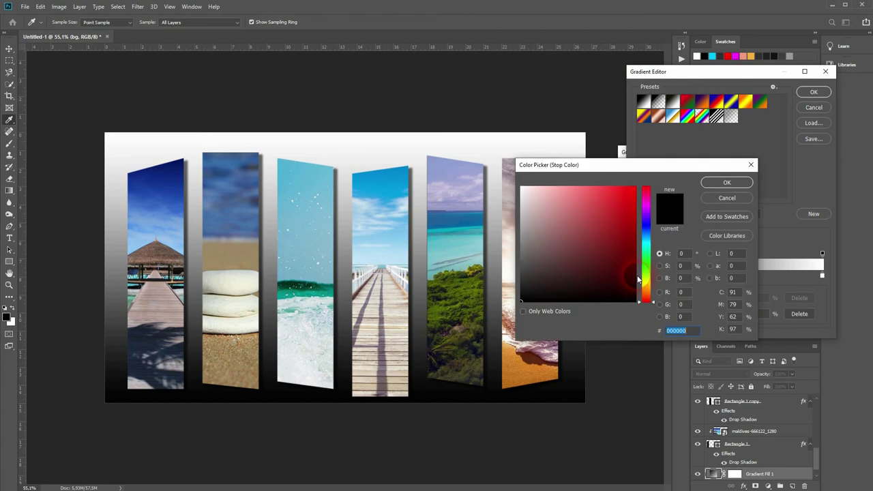
click(314, 358)
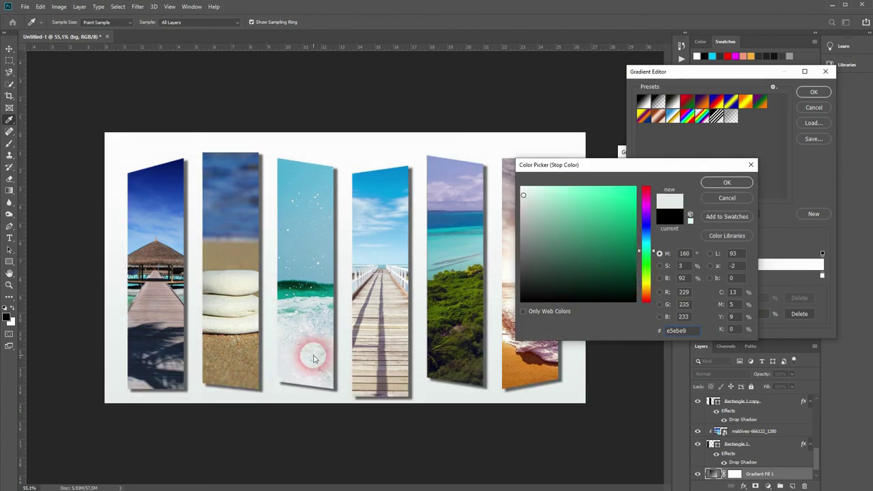
drag(315, 359, 293, 319)
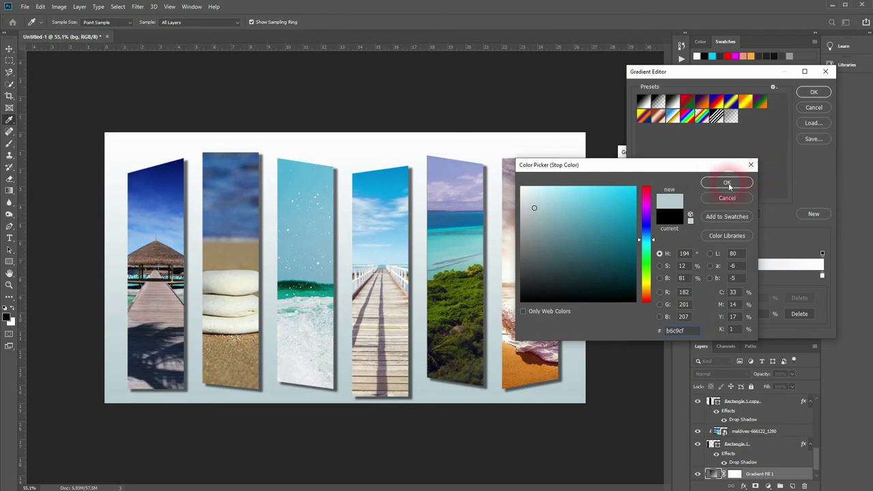
click(729, 183)
double_click(823, 277)
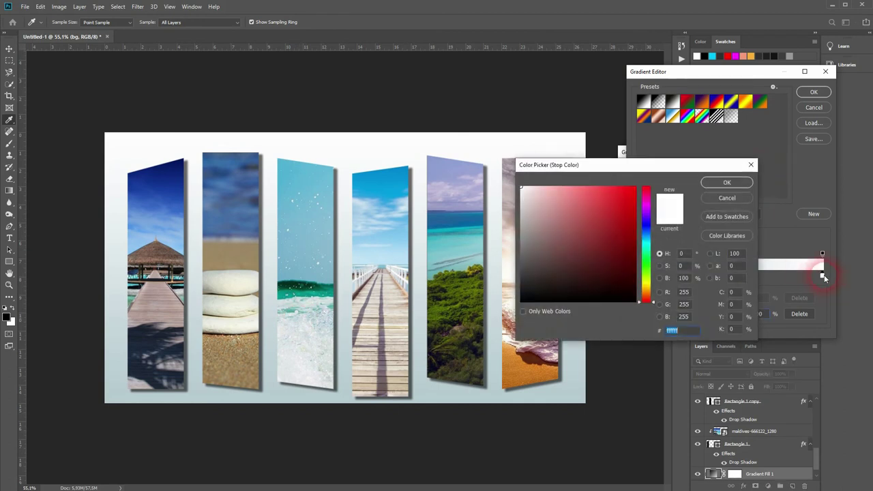
drag(464, 189, 513, 168)
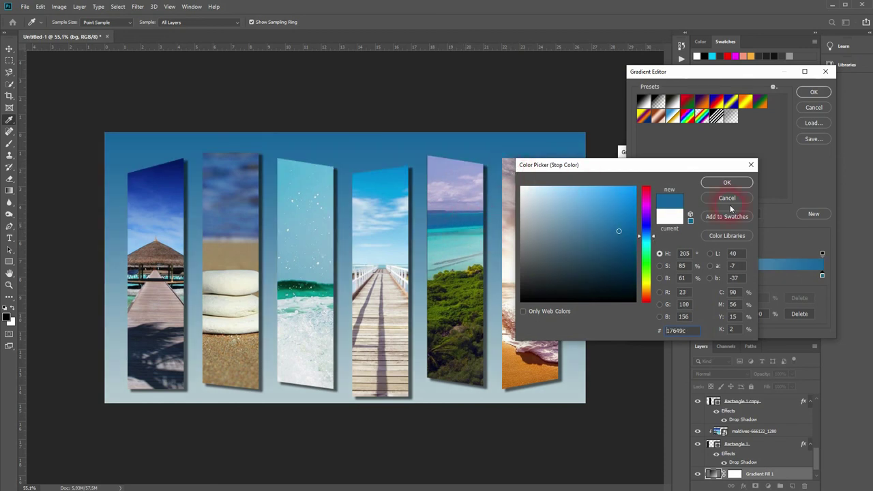
mouse_move(730, 205)
mouse_down()
mouse_move(394, 230)
mouse_move(400, 240)
mouse_move(390, 181)
mouse_move(553, 159)
mouse_move(687, 165)
mouse_move(731, 202)
mouse_up()
Accept the gradient colours, keep the style Linear, set the angle to -90 and apply.
click(816, 90)
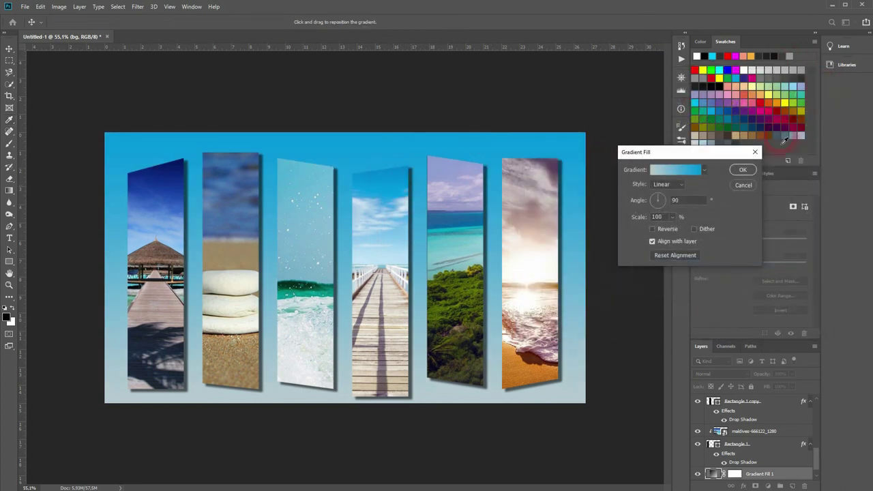
click(672, 184)
click(665, 193)
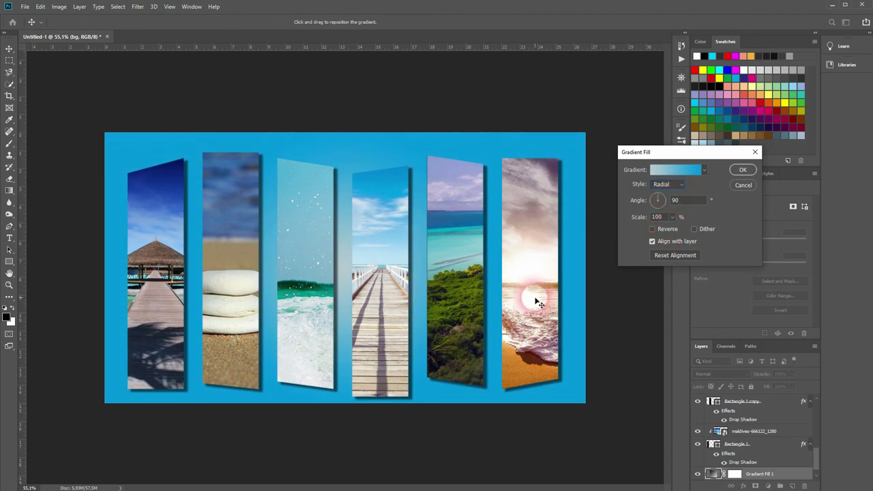
click(669, 184)
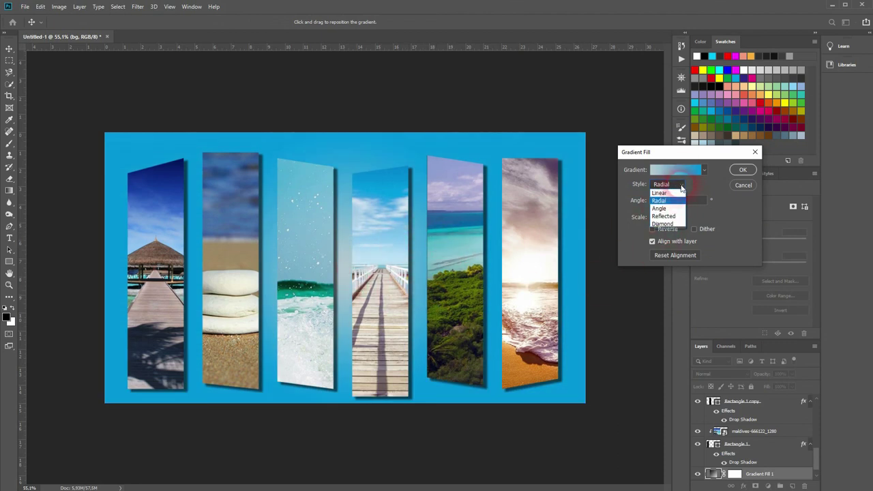
click(660, 193)
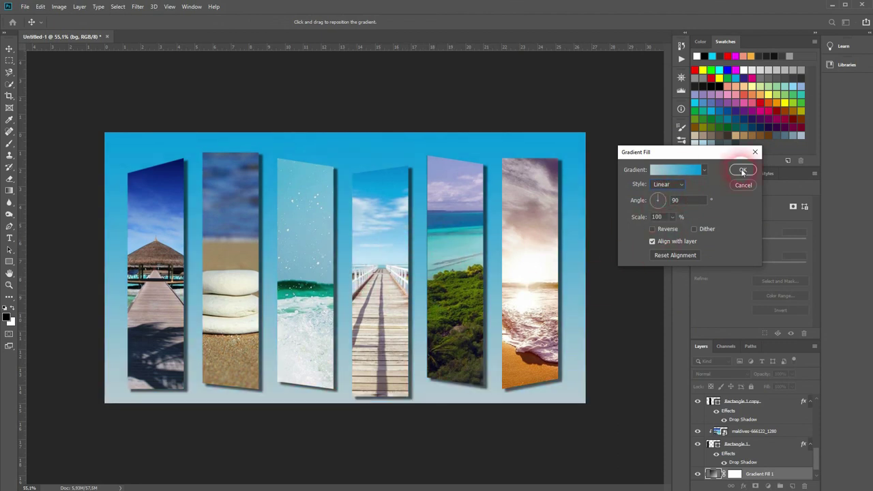
click(659, 206)
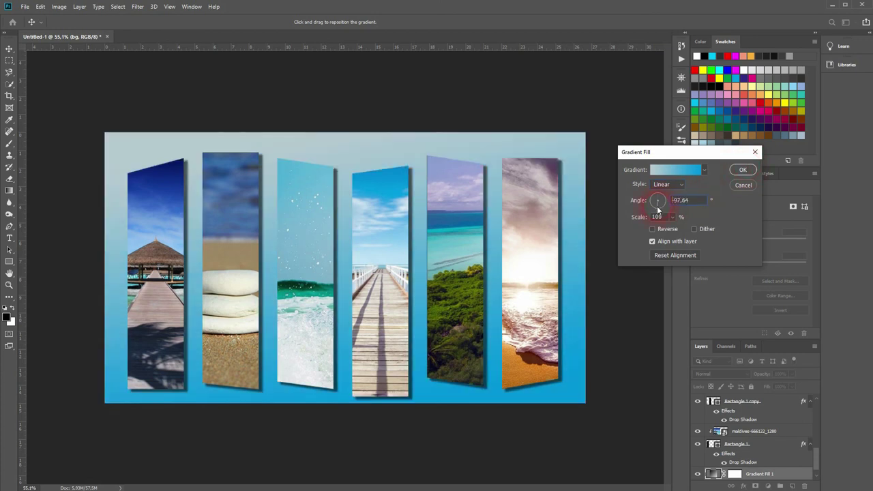
drag(657, 206, 658, 206)
click(690, 208)
text(-90)
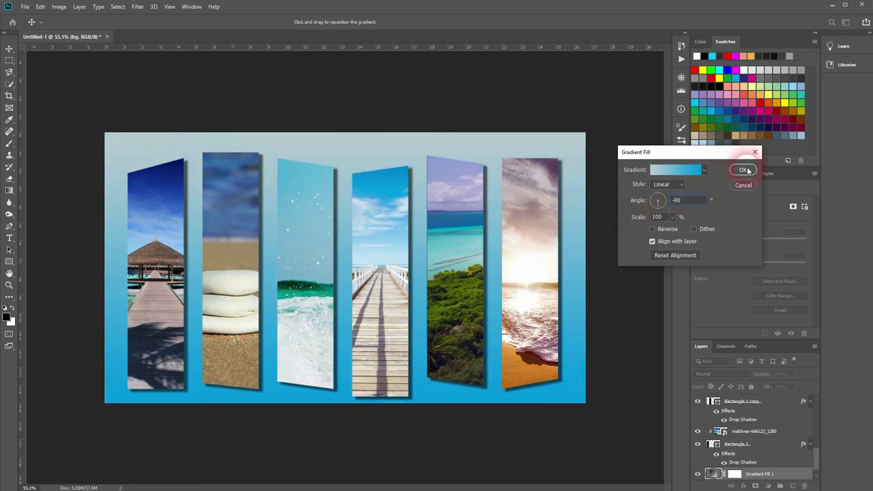
click(743, 170)
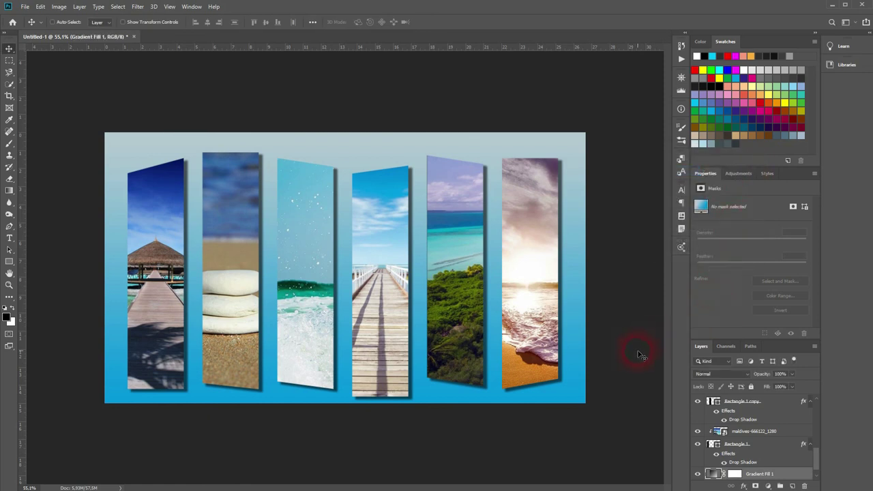